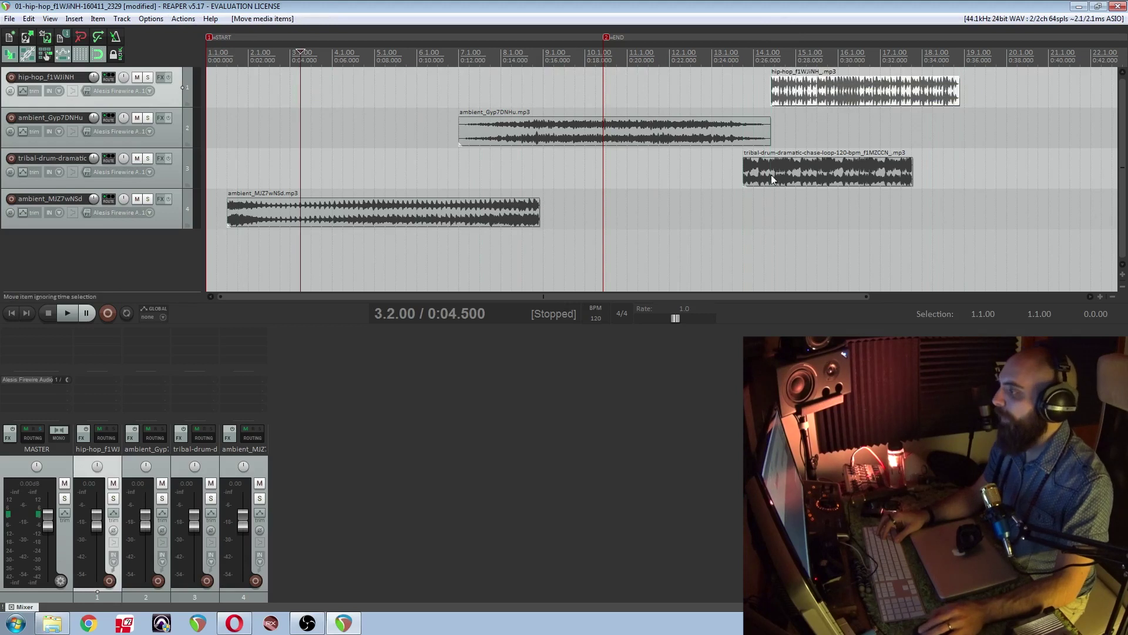
Step: Move the ambient_Gyp7DNHu clip to the third track and duplicate the tribal-drum loop directly after the original
left_click_drag(527, 135, 709, 156)
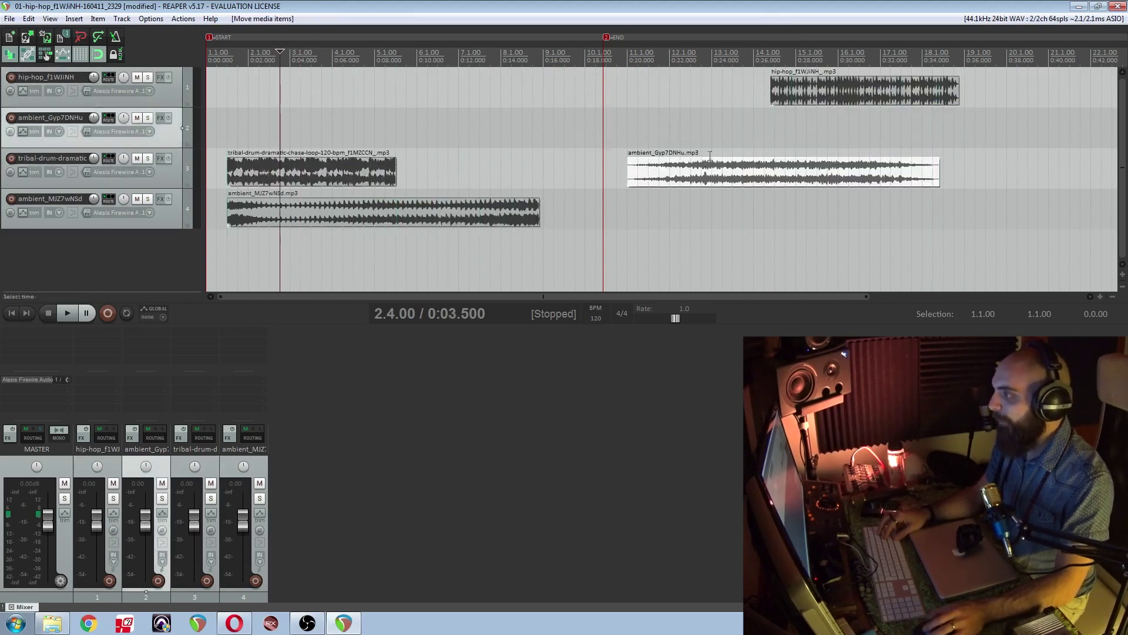
left_click(351, 159)
key("ctrl+d")
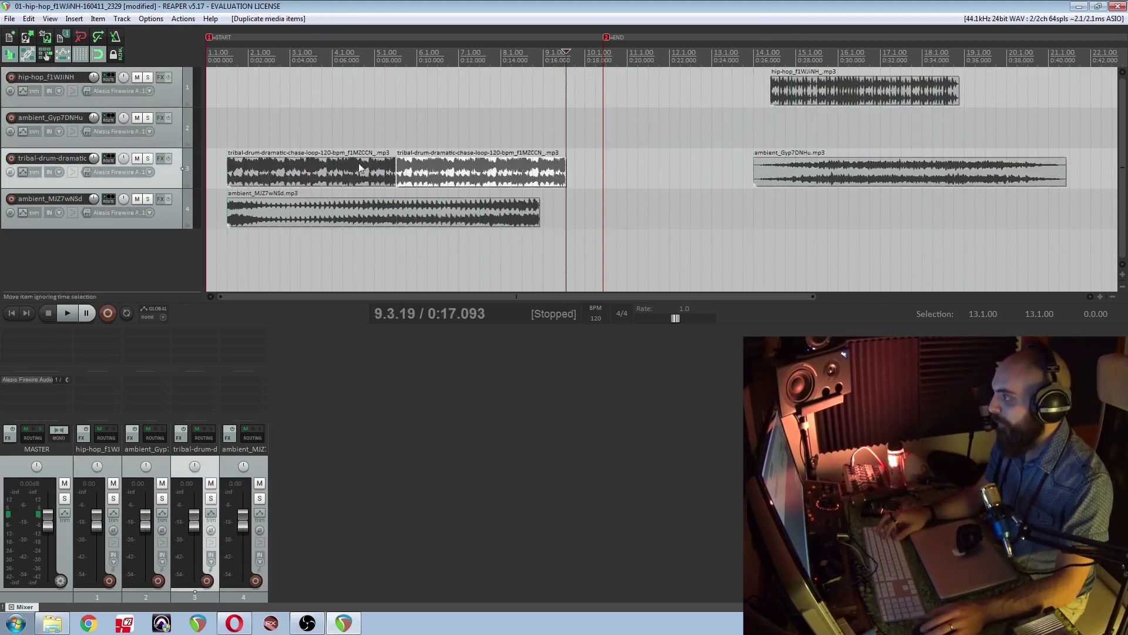
Step: Glue both tribal-drum loops into one item and stretch it to end together with the ambient_MJZ7wNSd clip
left_click(421, 159)
left_click(373, 160, "ctrl")
right_click(372, 161)
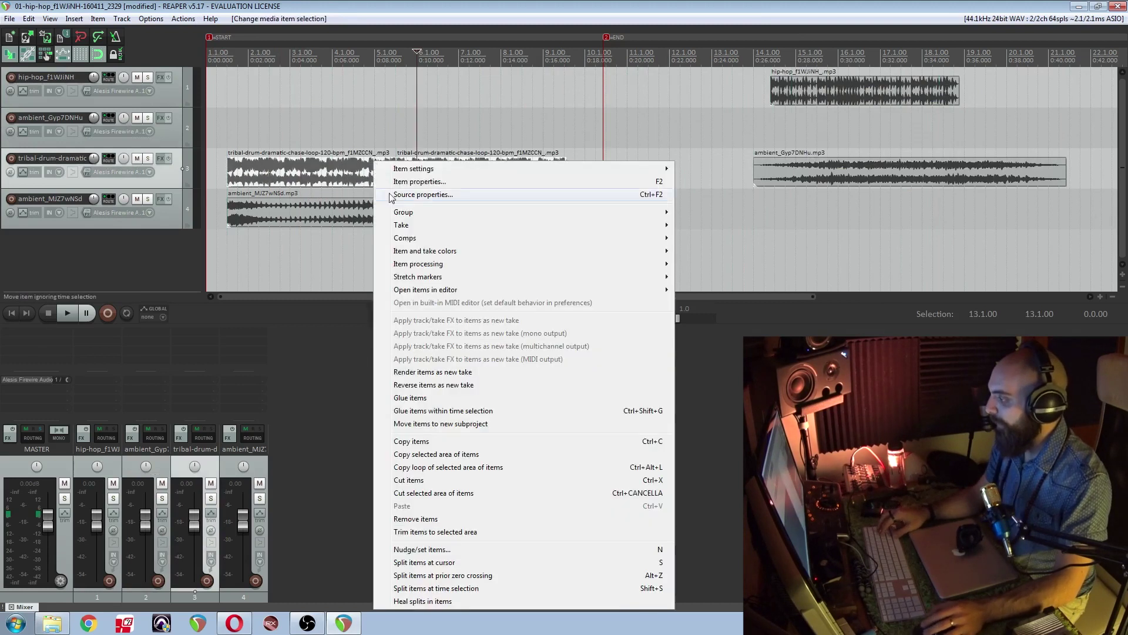
left_click(486, 395)
left_click_drag(566, 171, 540, 175)
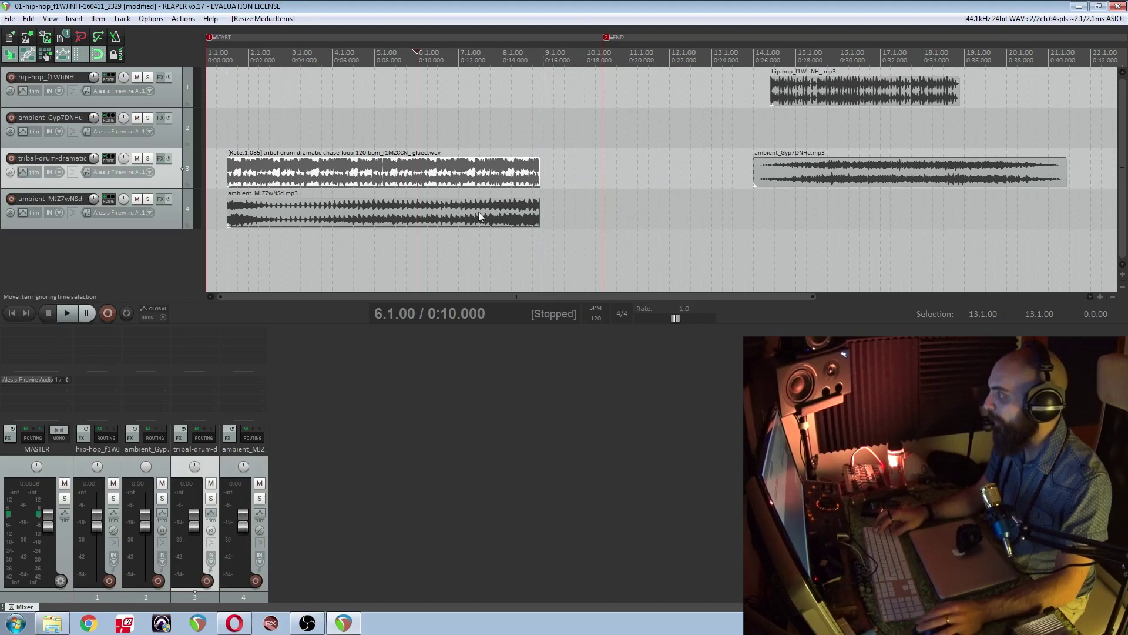
Step: Play the clips from 1.3.00 and lower the tribal-drum and ambient_MJZ7wNSd track volumes together to -19.7 dB
left_click(222, 237)
key("space")
key("space")
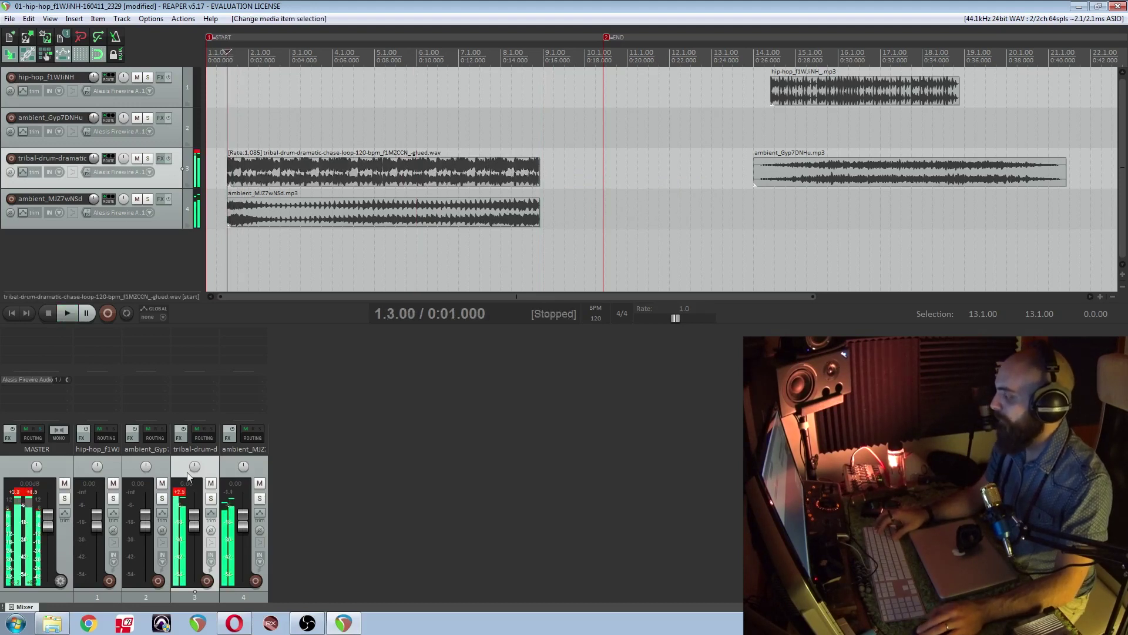
left_click(236, 452, "ctrl")
left_click_drag(194, 520, 194, 546)
Step: Delete the hip-hop clip and the ambient_Gyp7DNHu clip from the timeline
left_click(827, 91)
left_click(827, 171, "ctrl")
key("Delete")
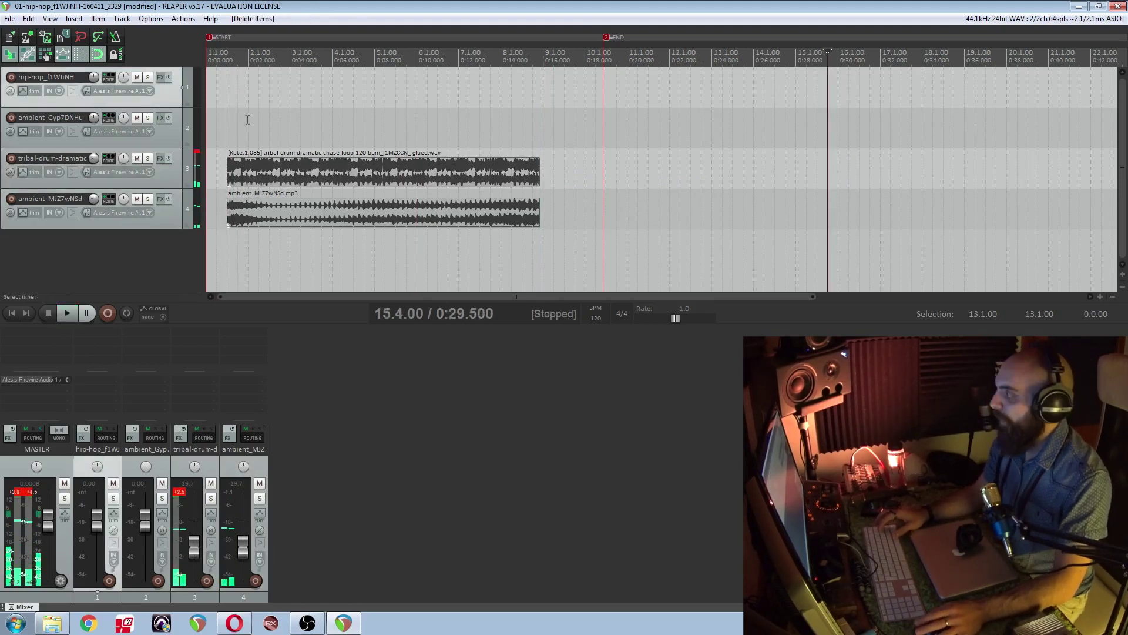
Step: Play the tribal-drum and ambient_MJZ7wNSd clips together from 1.3.00 to check their levels
left_click(246, 121)
left_click(231, 122)
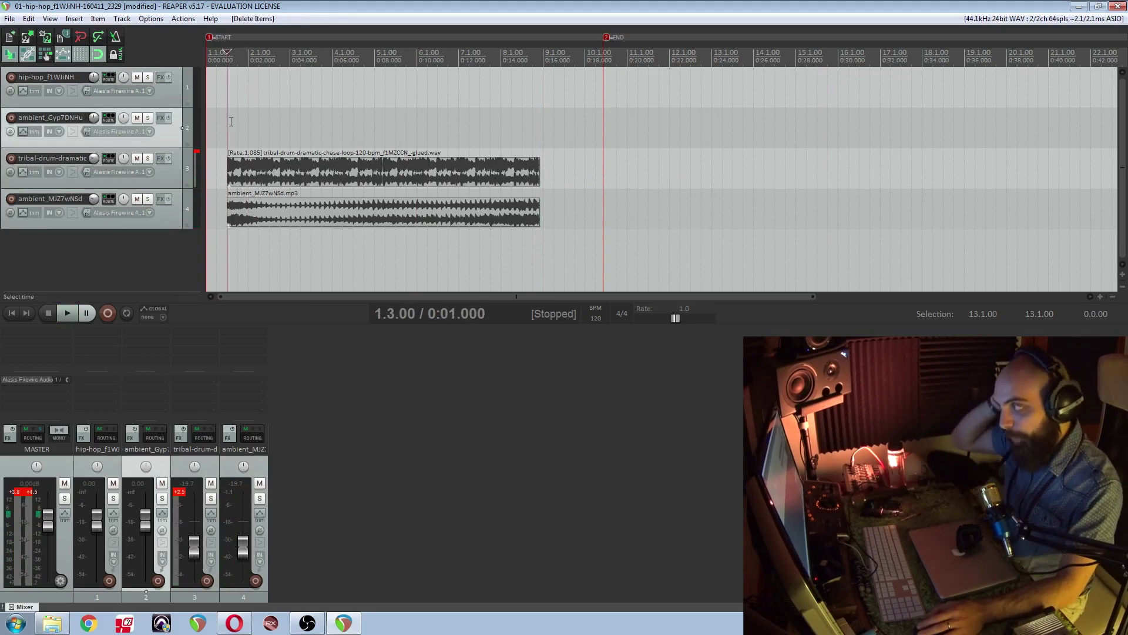
left_click(61, 155)
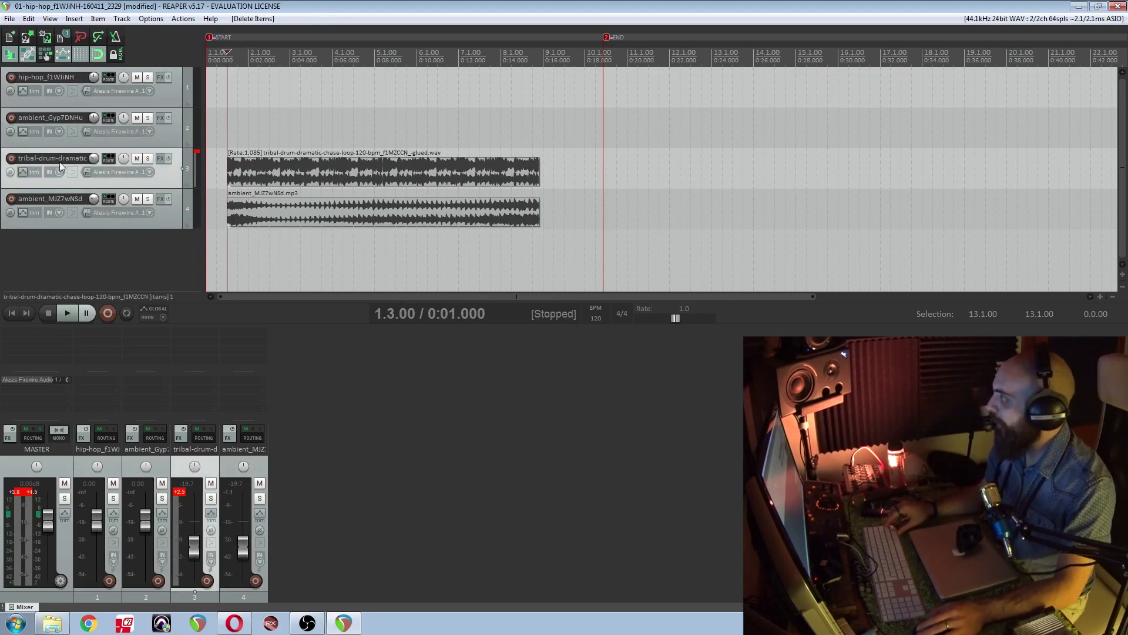
left_click(59, 197)
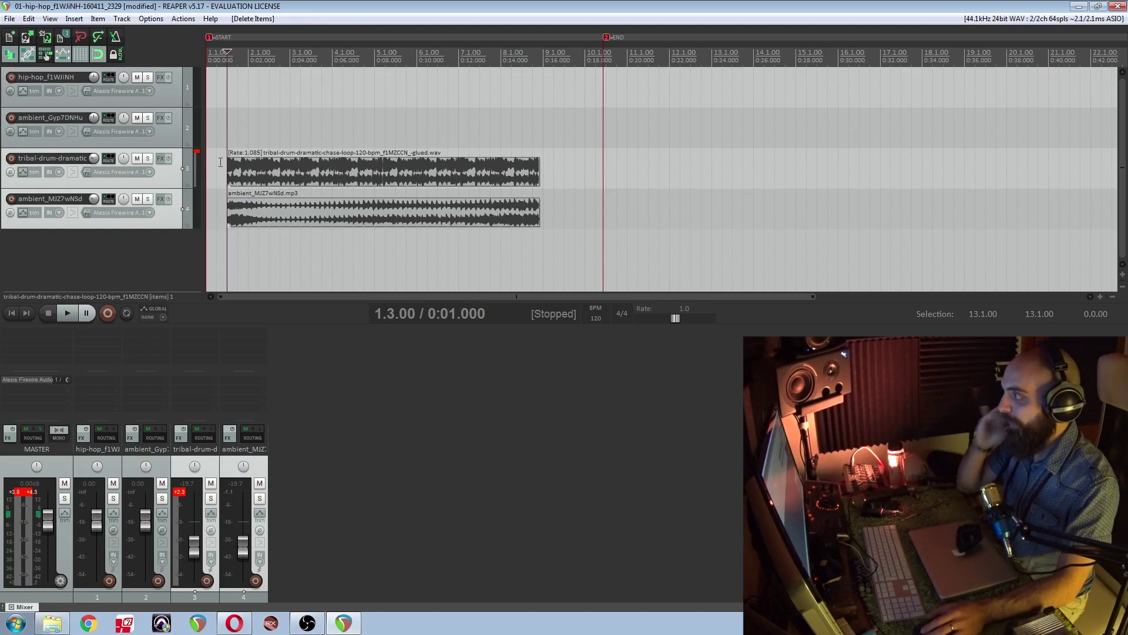
left_click(185, 140)
key("space")
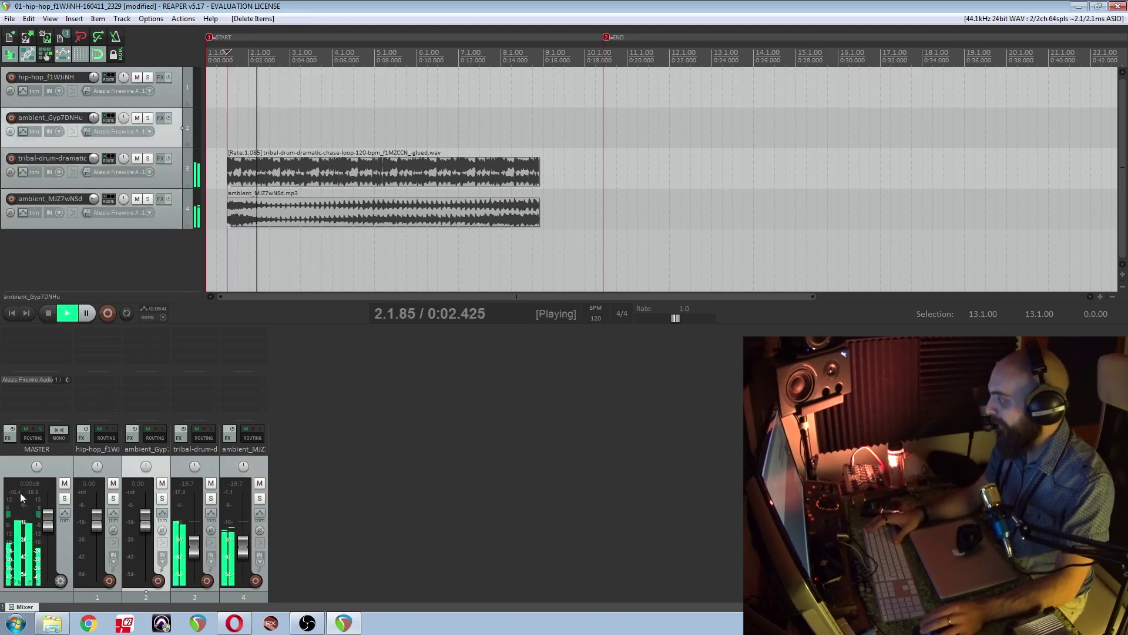
key("space")
Step: Move the tribal-drum and ambient_MJZ7wNSd tracks together into a new subproject
left_click(44, 150)
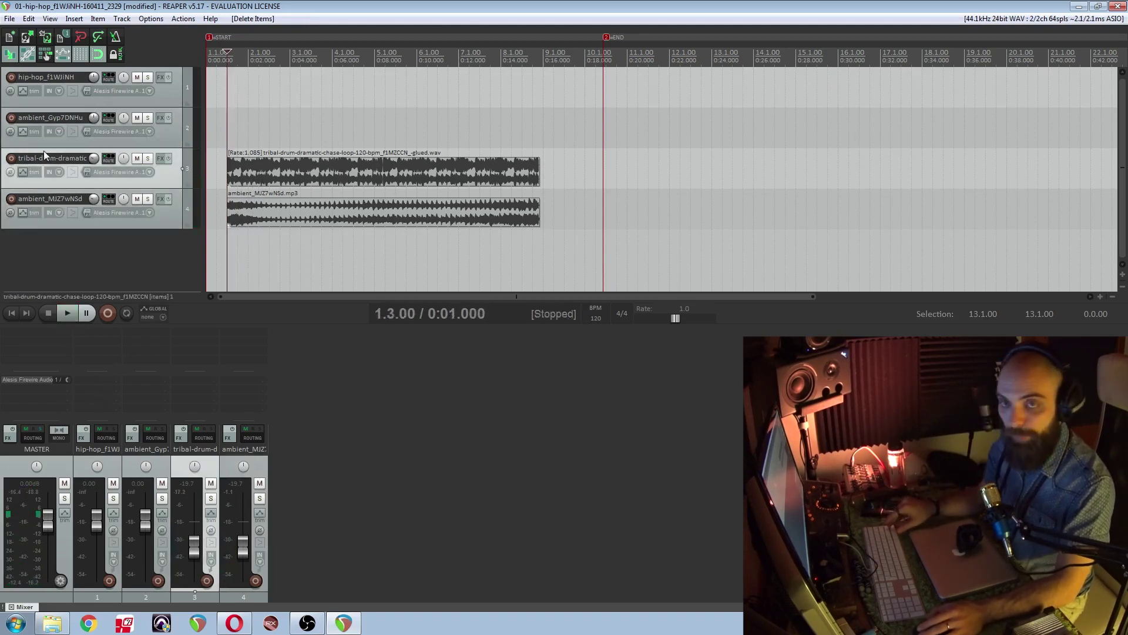
left_click(43, 191, "ctrl")
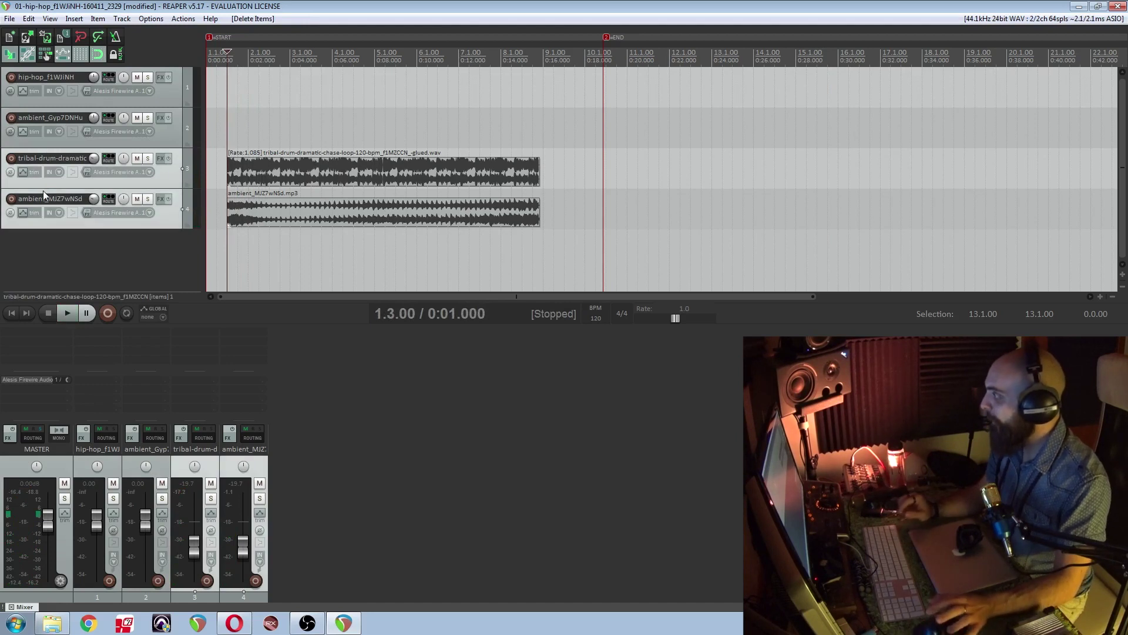
right_click(43, 191)
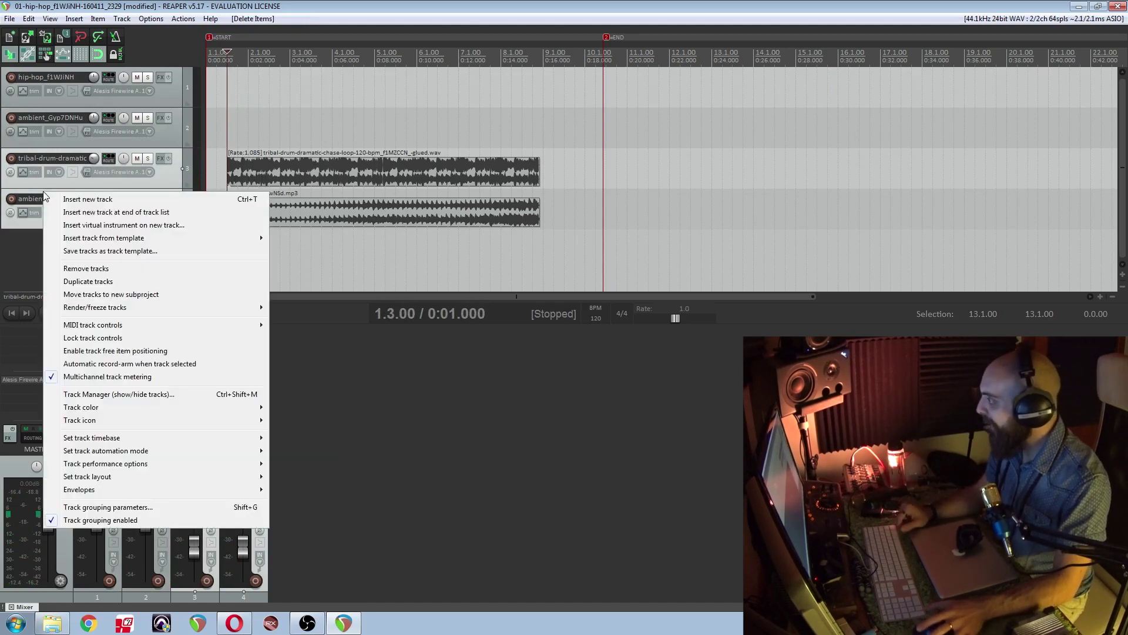
left_click(108, 294)
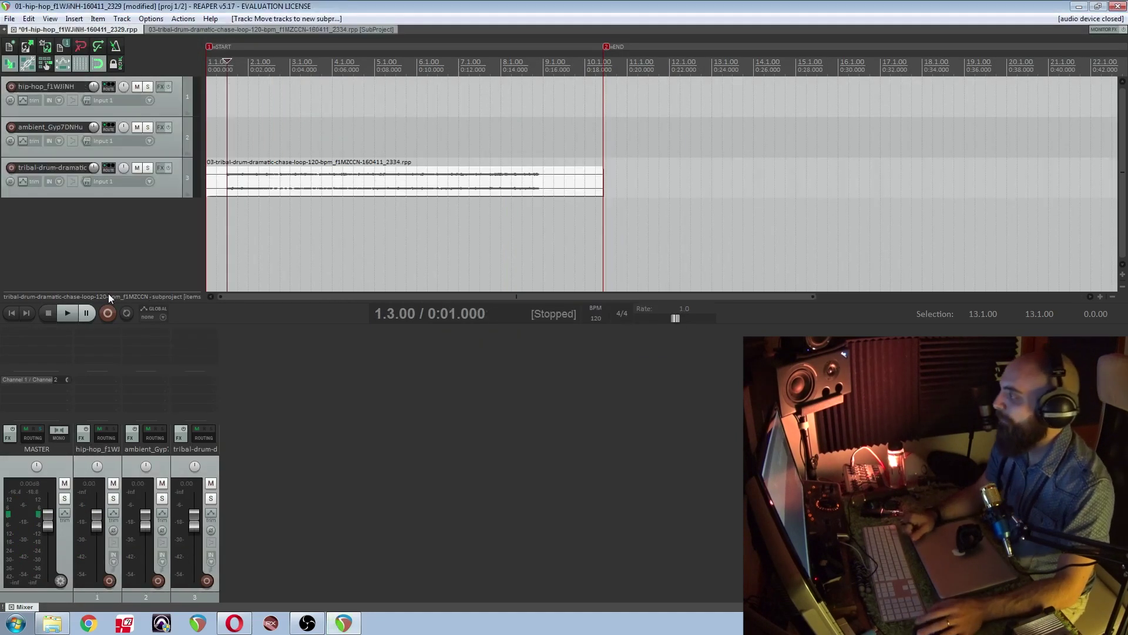
Step: Move the subproject item to start at 4.3.00 and audition it in the main project
left_click_drag(265, 176, 412, 182)
left_click(396, 147)
key("space")
key("space")
left_click(370, 136)
key("space")
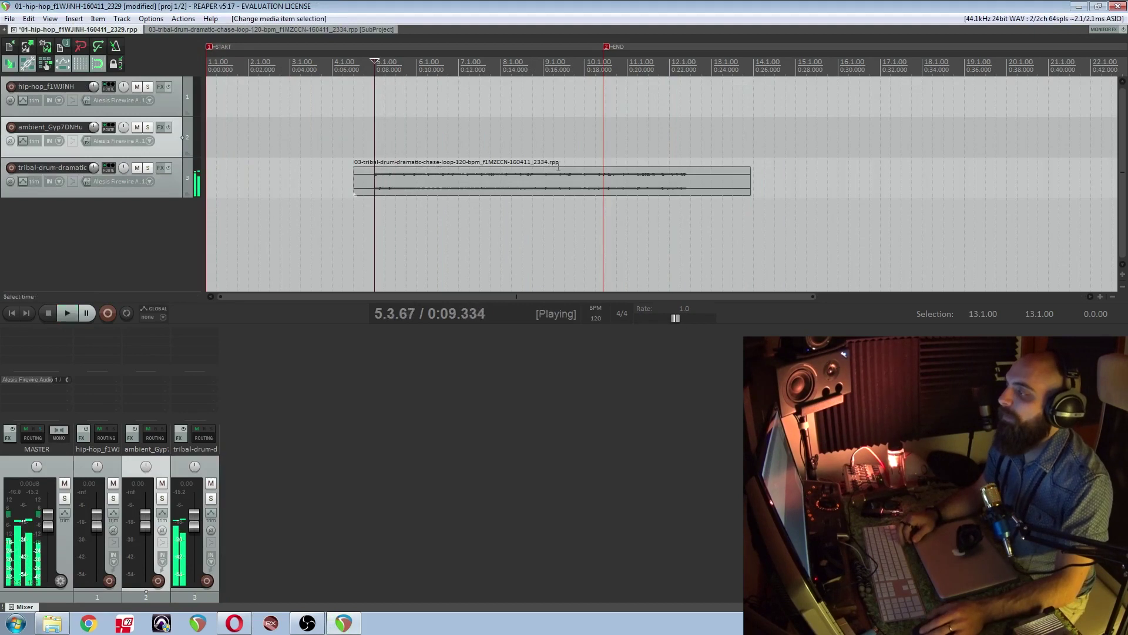
key("space")
Step: Examine the subproject item's waveform and play it from 7.2.00
left_click(555, 164)
scroll(555, 165, "down", 4)
scroll(556, 165, "up", 8)
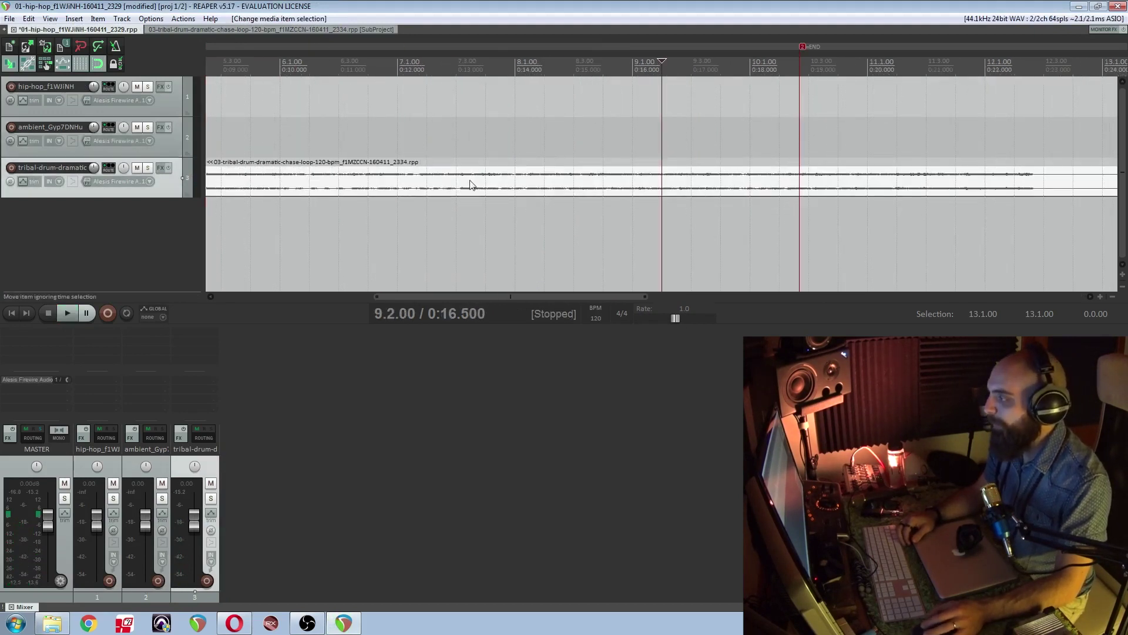
scroll(470, 185, "down", 6)
left_click(339, 210)
key("space")
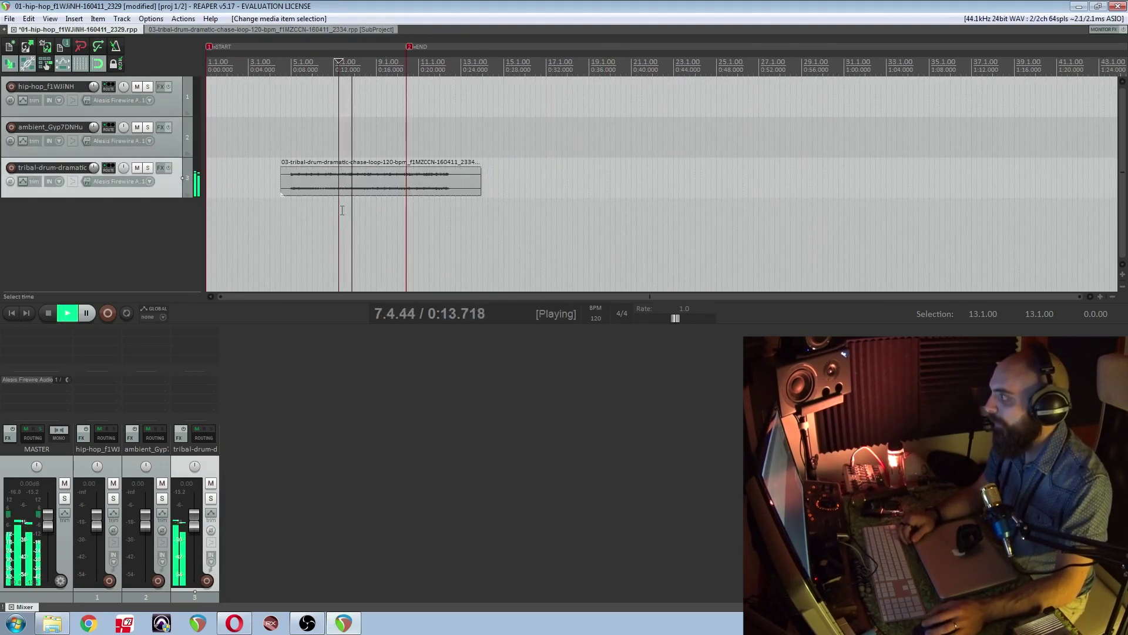
key("space")
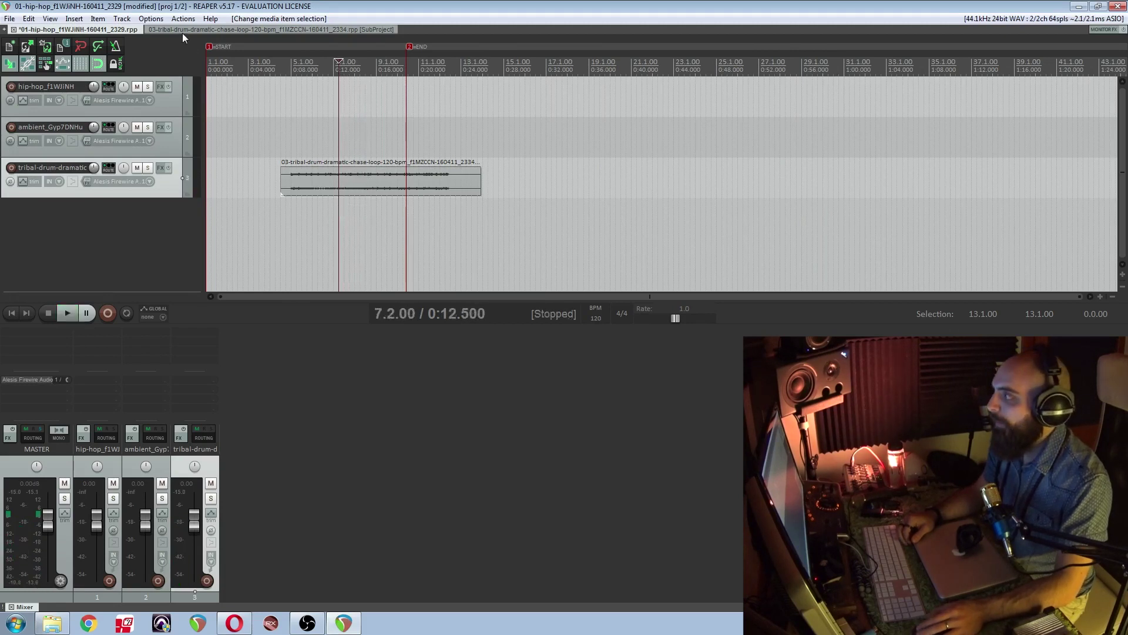
Step: Open the subproject from its item in the main project and play its two clips
left_click(157, 28)
middle_click(147, 29)
left_click(312, 176)
double_click(344, 171)
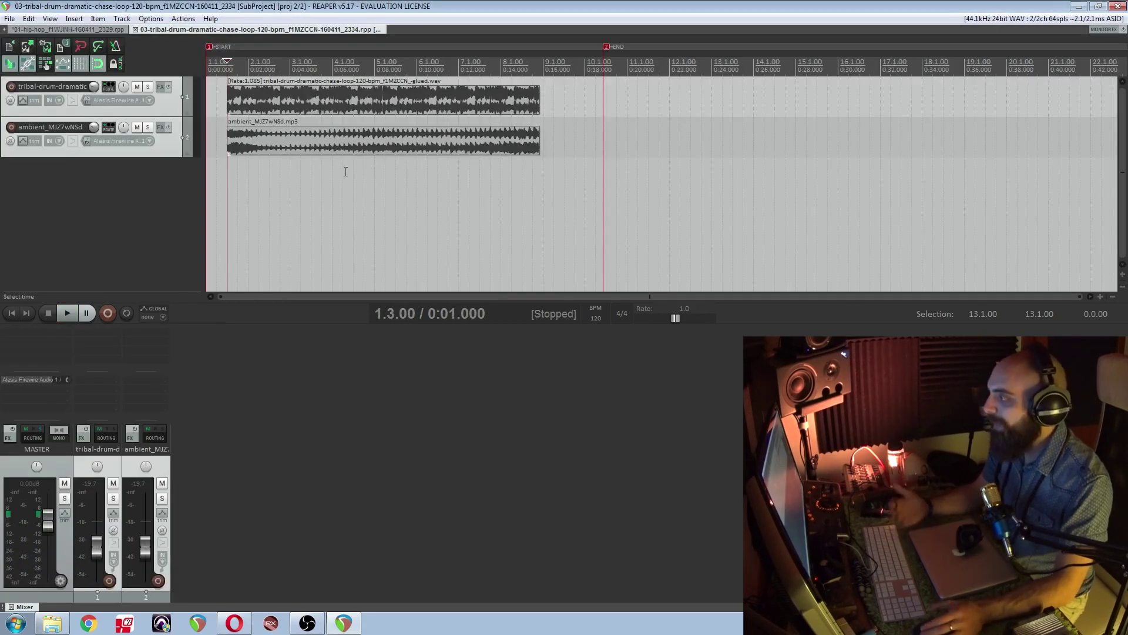
key("space")
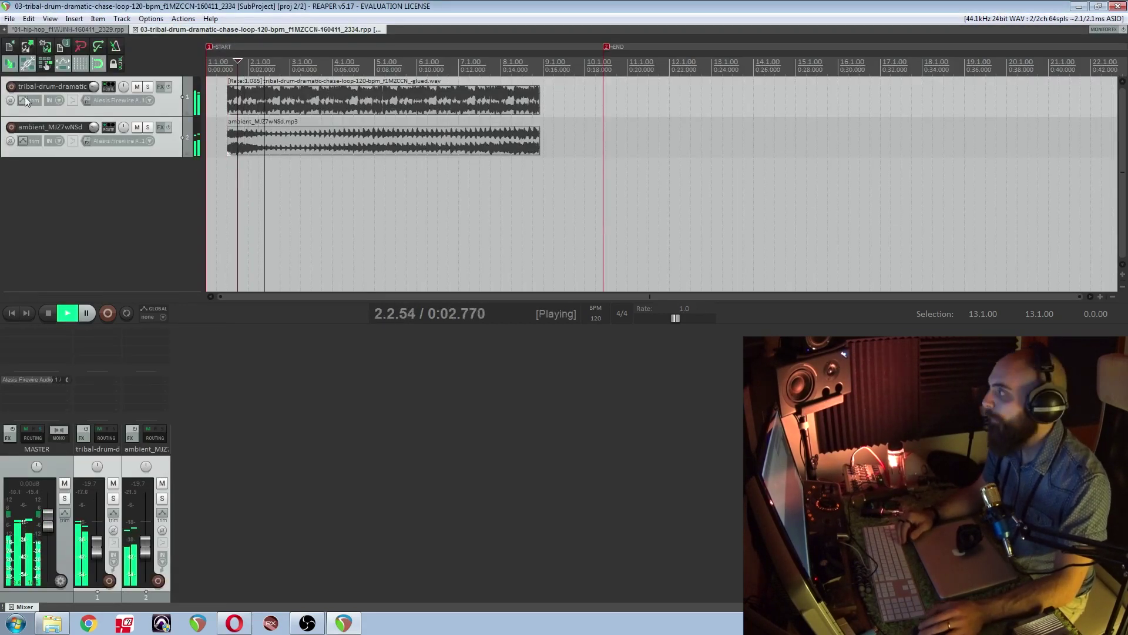
Step: Return to the main project and time-stretch the subproject item's end to a playback rate of 0.608
left_click(66, 29)
left_click(453, 191)
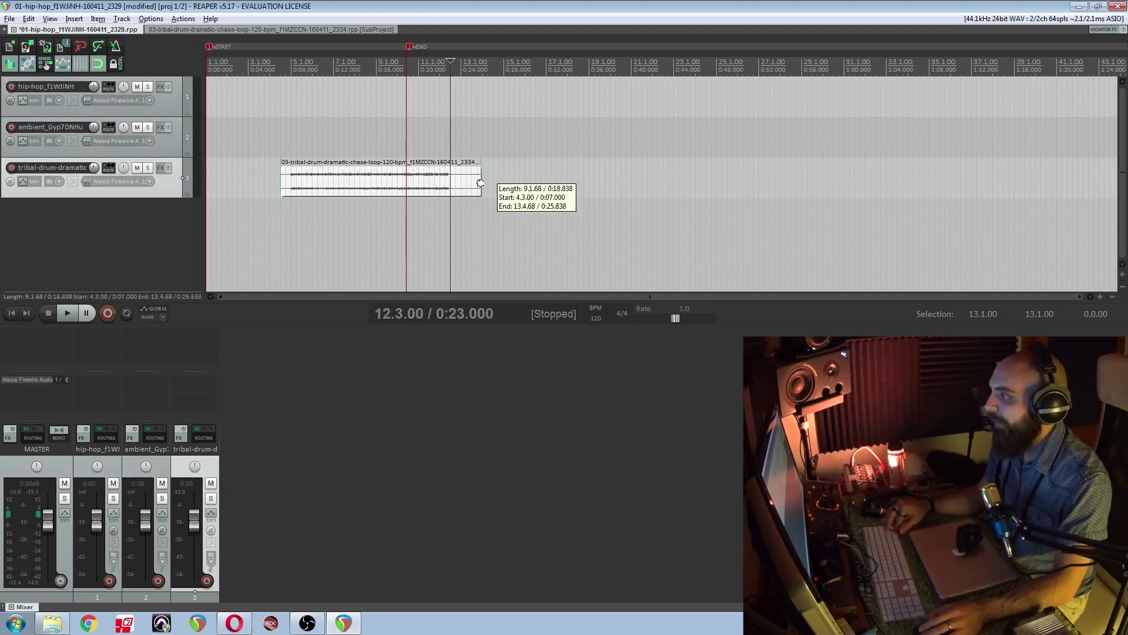
left_click_drag(480, 183, 610, 184)
Step: Compare the subproject at its original speed with the stretched item played from 5.2.00 in the main project
double_click(482, 186)
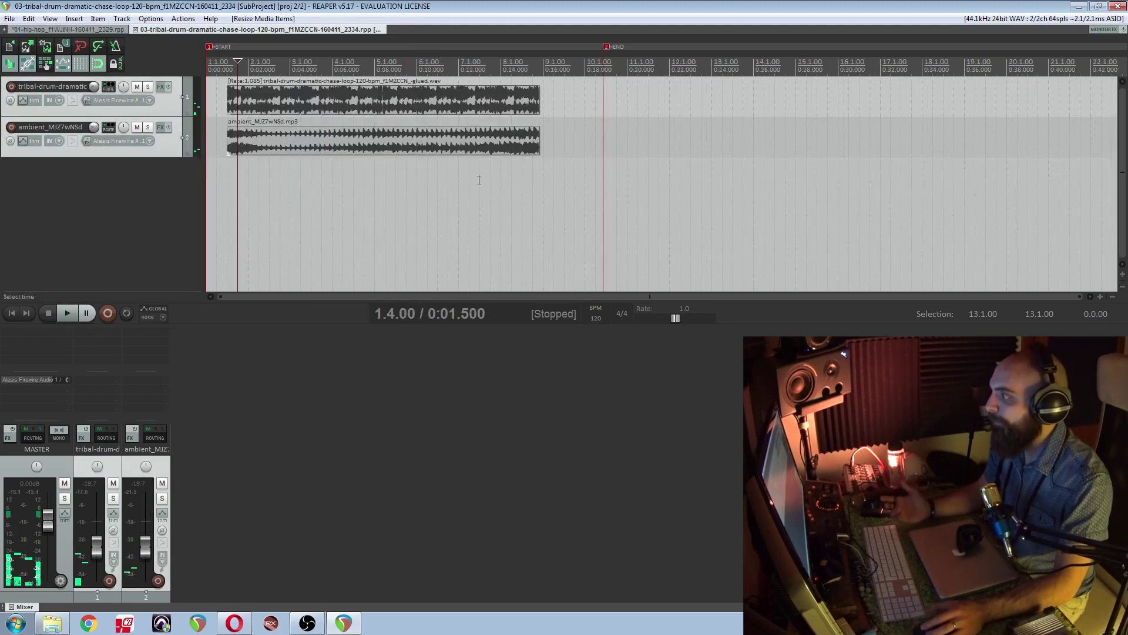
left_click(289, 169)
key("space")
key("ctrl+Tab")
left_click(298, 214)
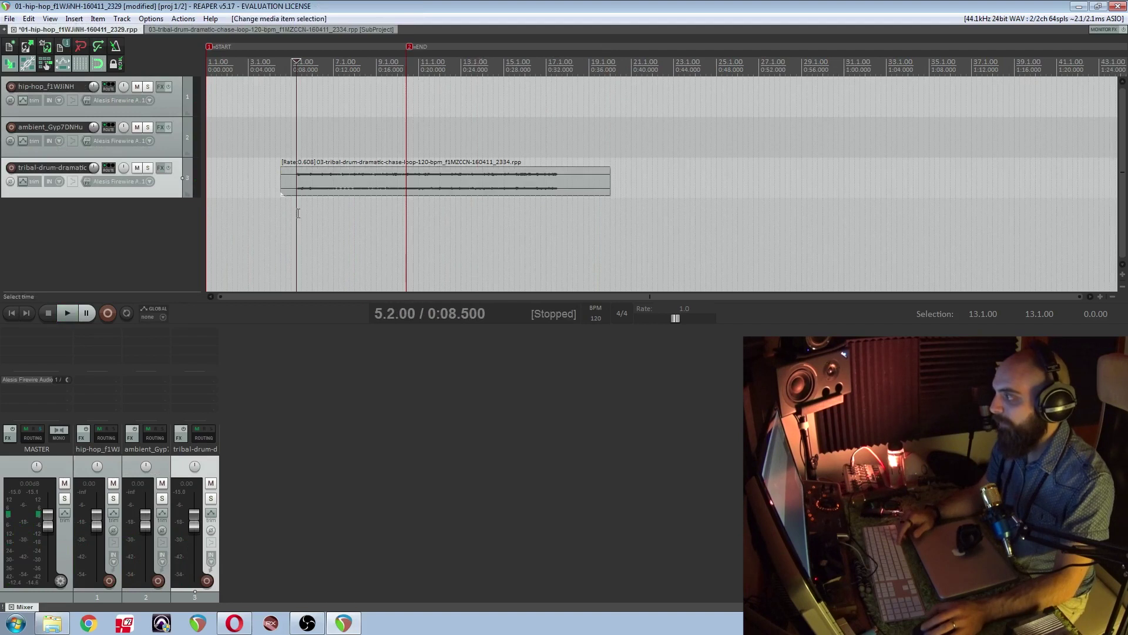
key("space")
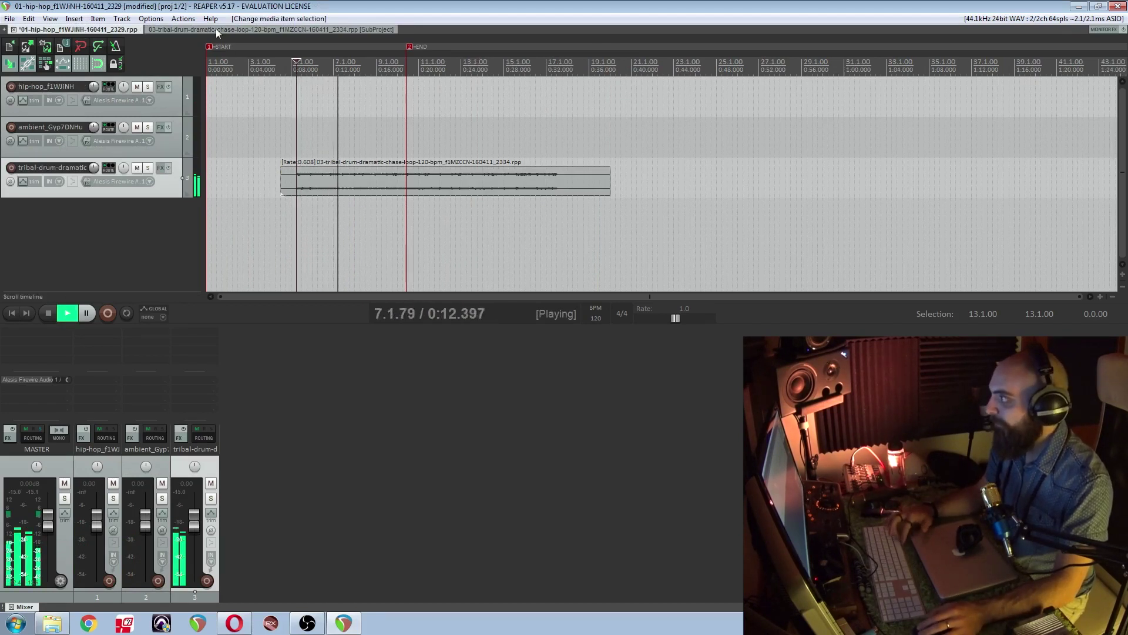
key("space")
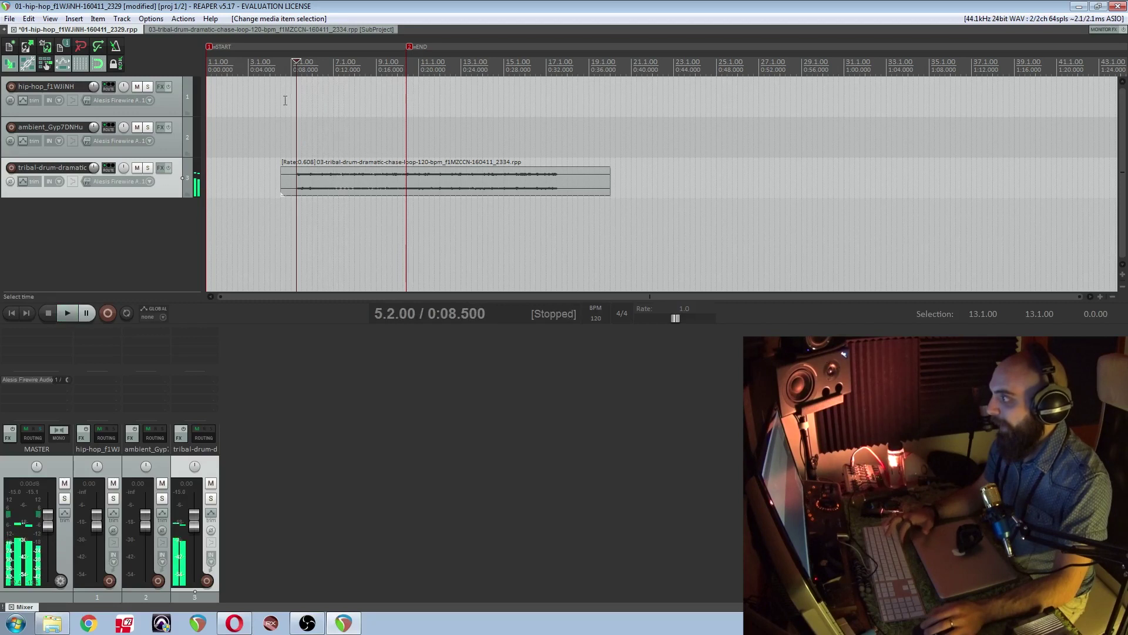
Step: Reopen the subproject, remove the ambient_MJZ7wNSd clip, place the edit cursor at 1.3.00 and save
left_click(240, 30)
left_click(135, 30)
double_click(367, 175)
left_click(360, 140)
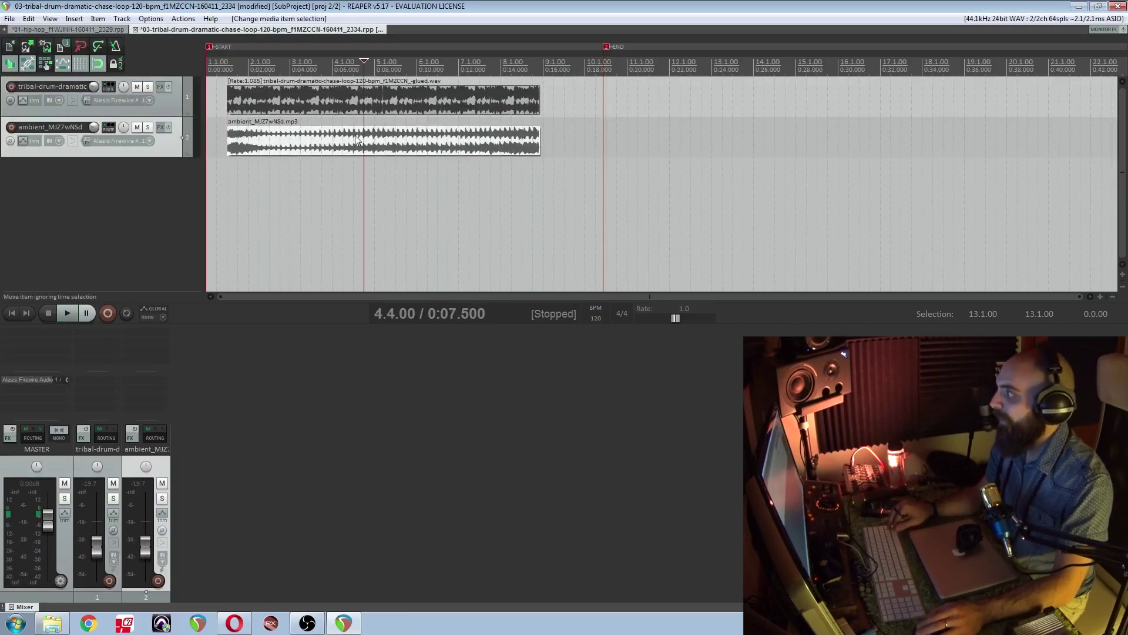
key("Delete")
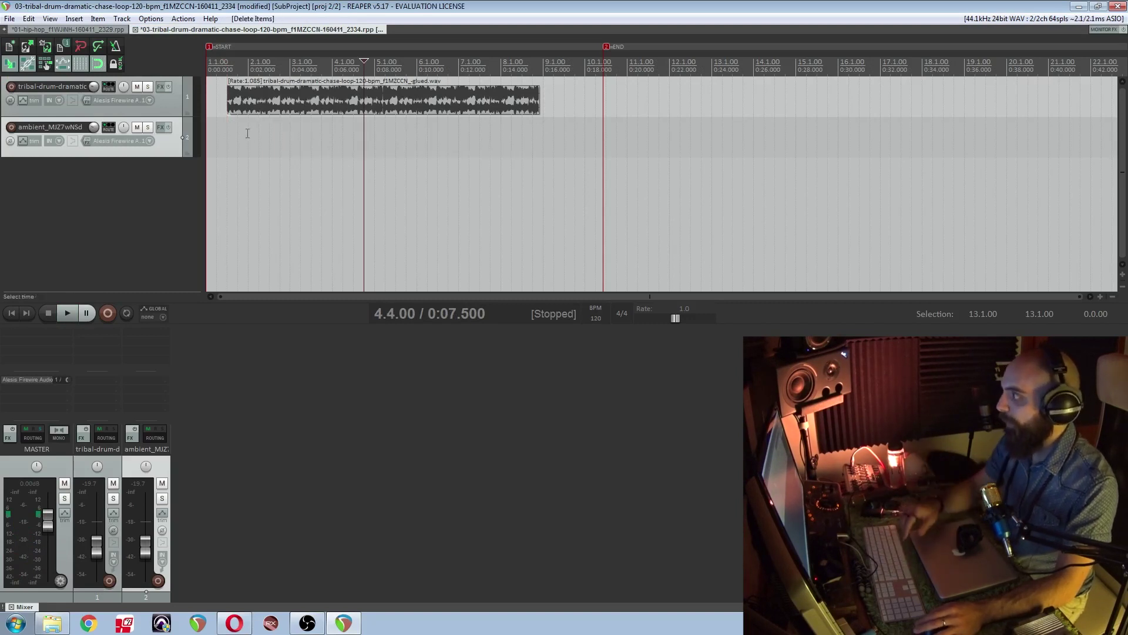
left_click(229, 130)
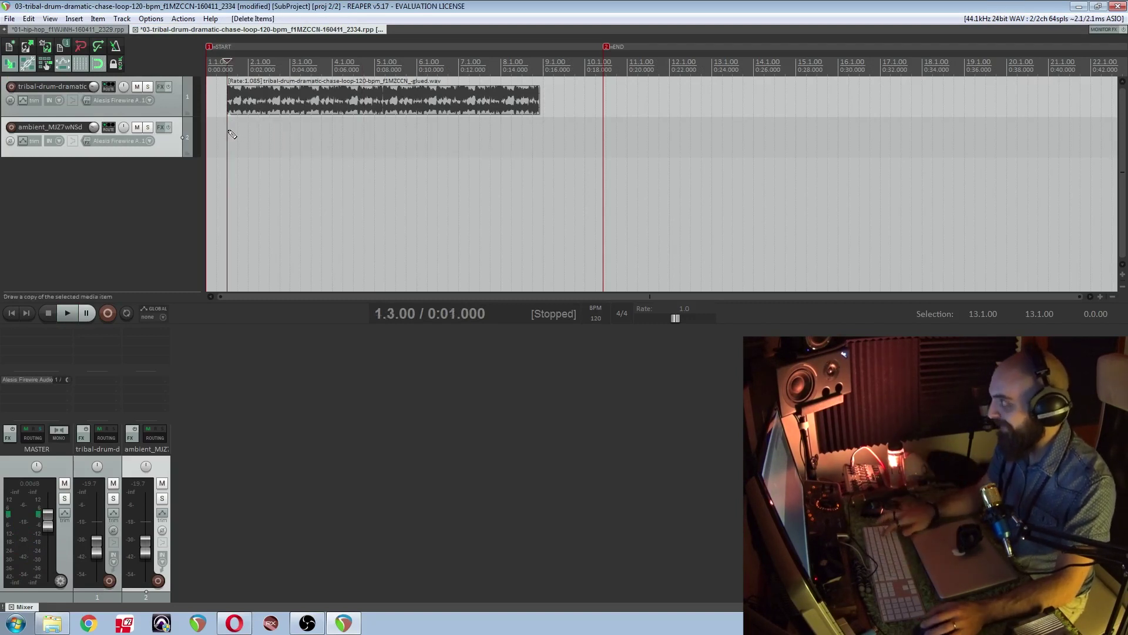
key("ctrl+s")
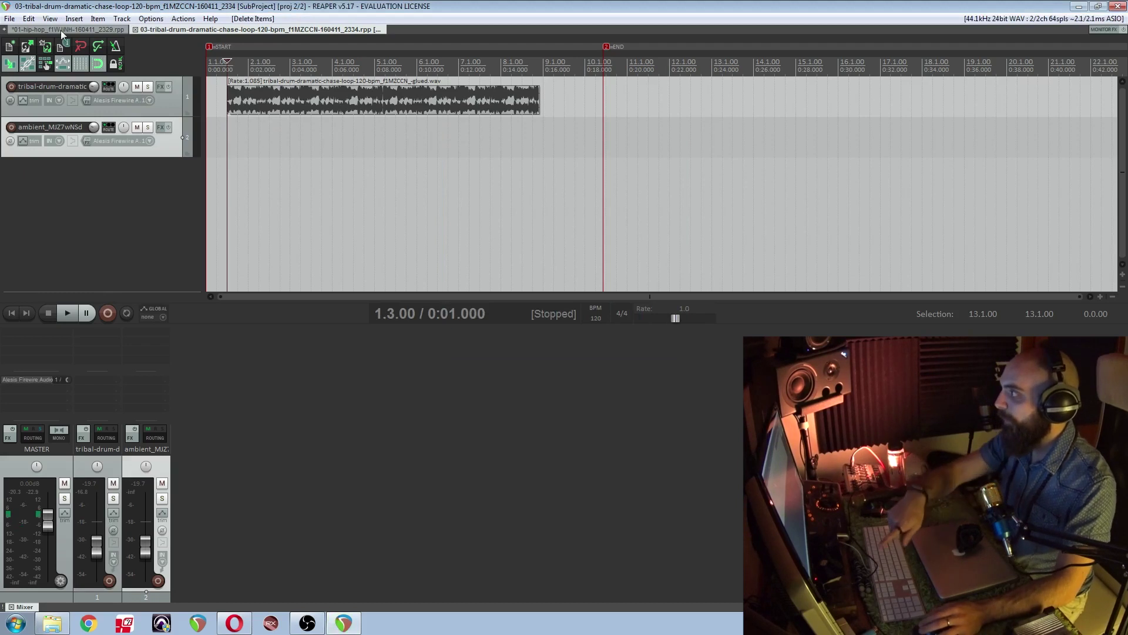
Step: Switch to the main project and play the subproject item to hear the saved edit
left_click(62, 30)
left_click(301, 210)
key("space")
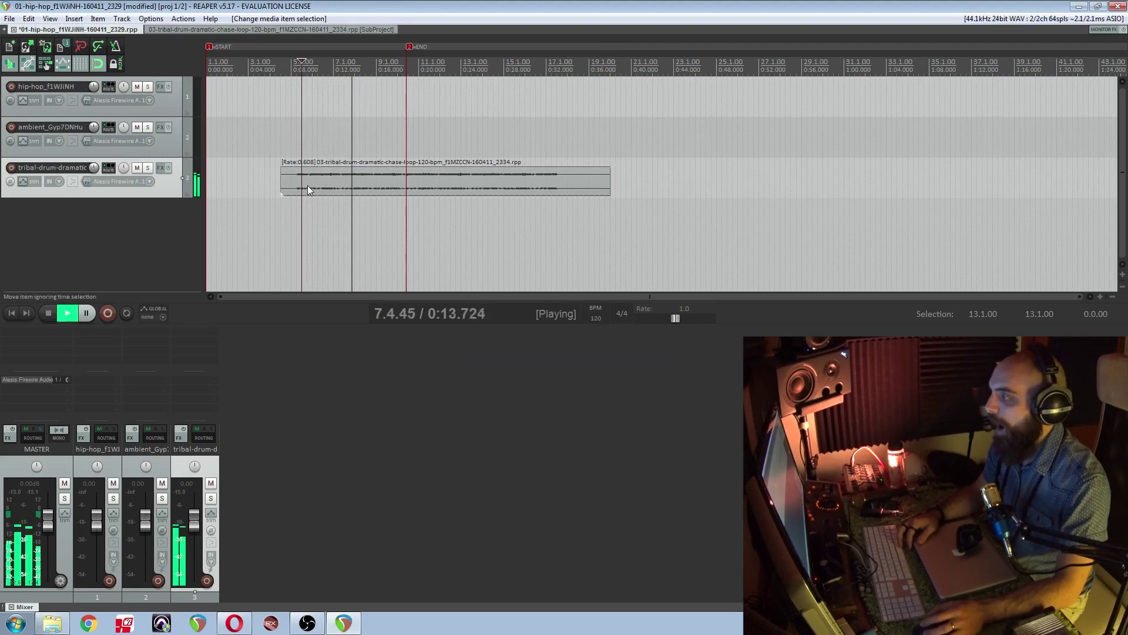
Step: Reopen the subproject, paste the ambient_MJZ7wNSd clip back at 1.3.00, audition it and save
double_click(308, 185)
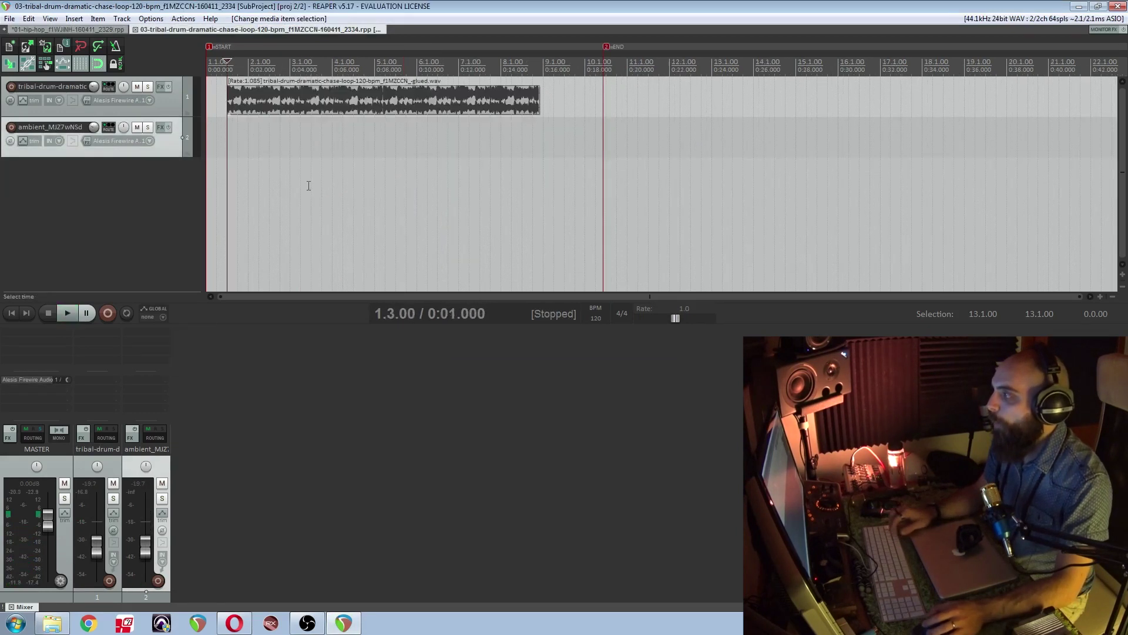
key("ctrl+v")
key("space")
key("space")
key("ctrl+s")
Step: Play the updated subproject item from 7.1.00 in the main project, and switch back to the subproject
left_click(89, 31)
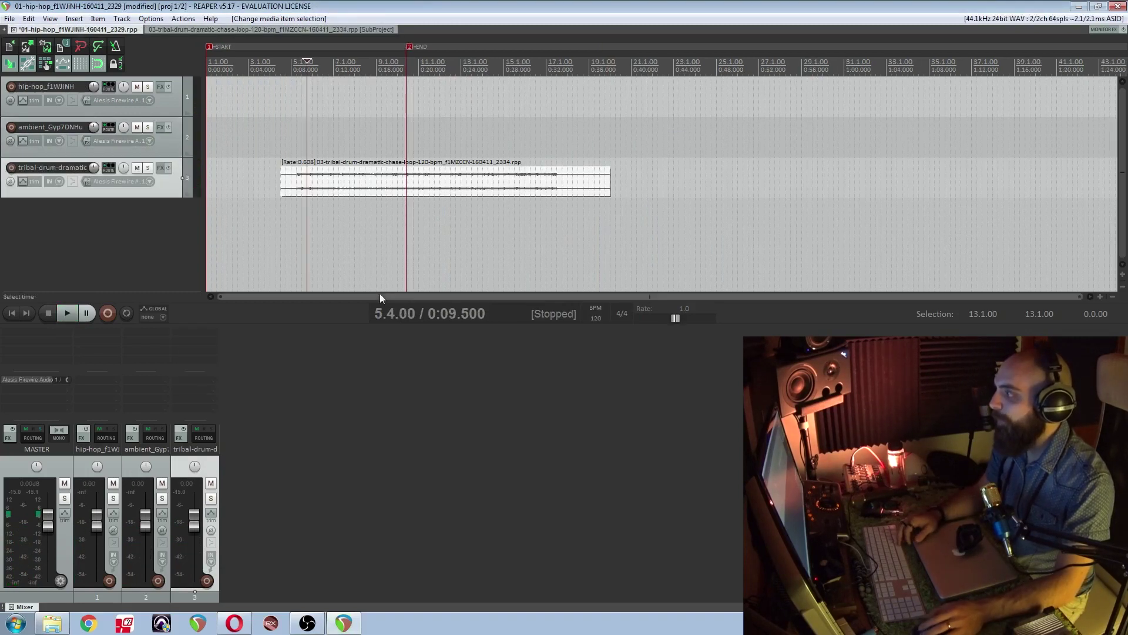
left_click(337, 189)
key("space")
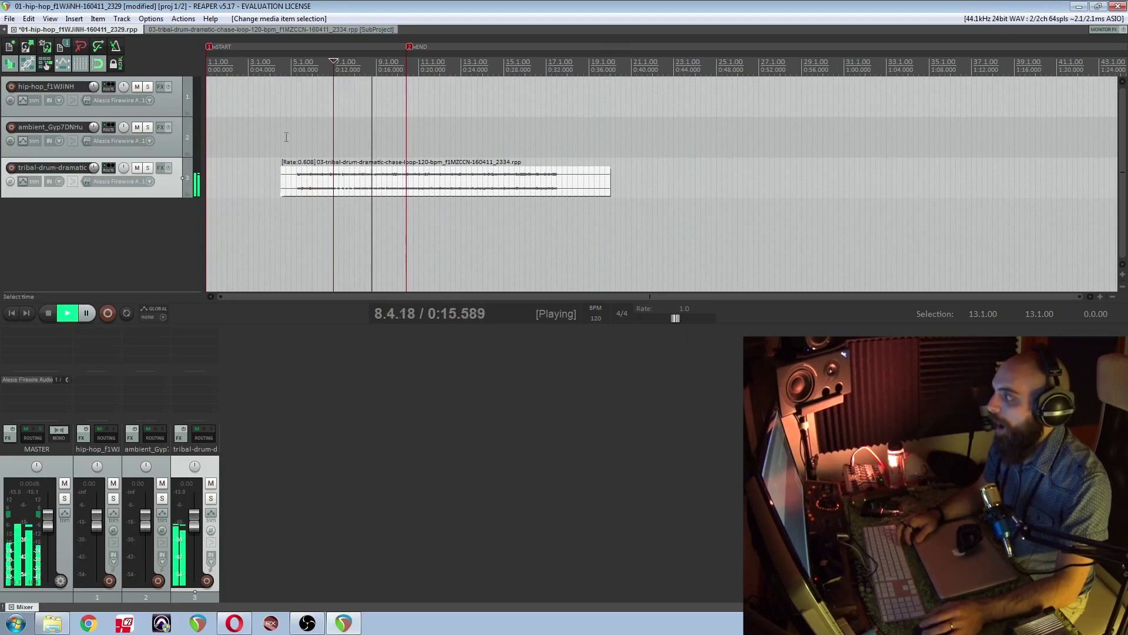
key("space")
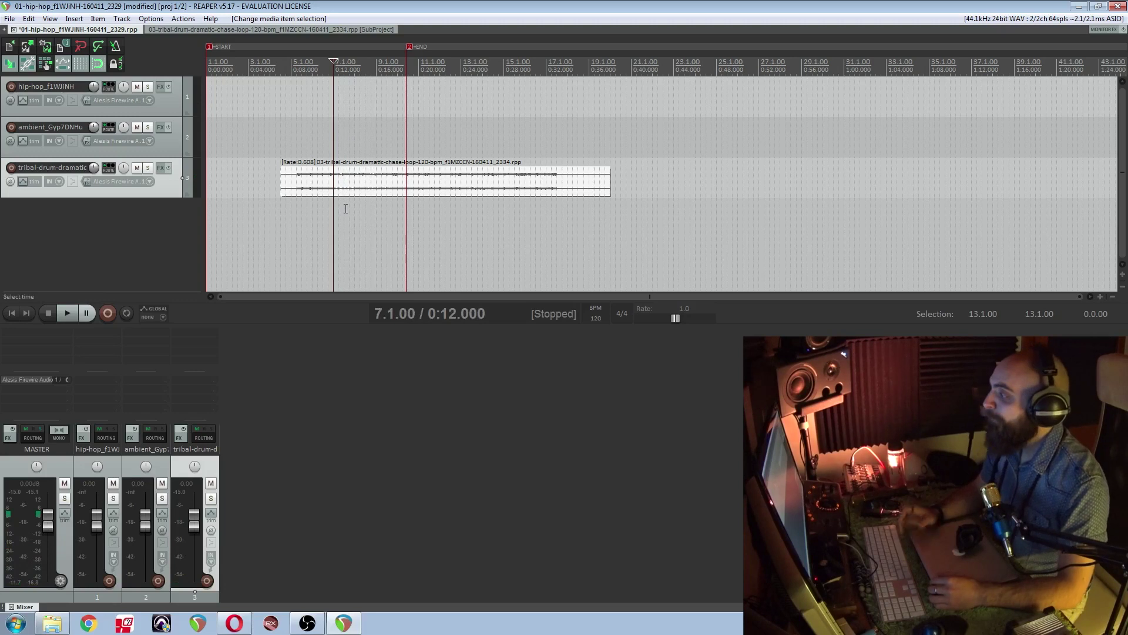
left_click(236, 30)
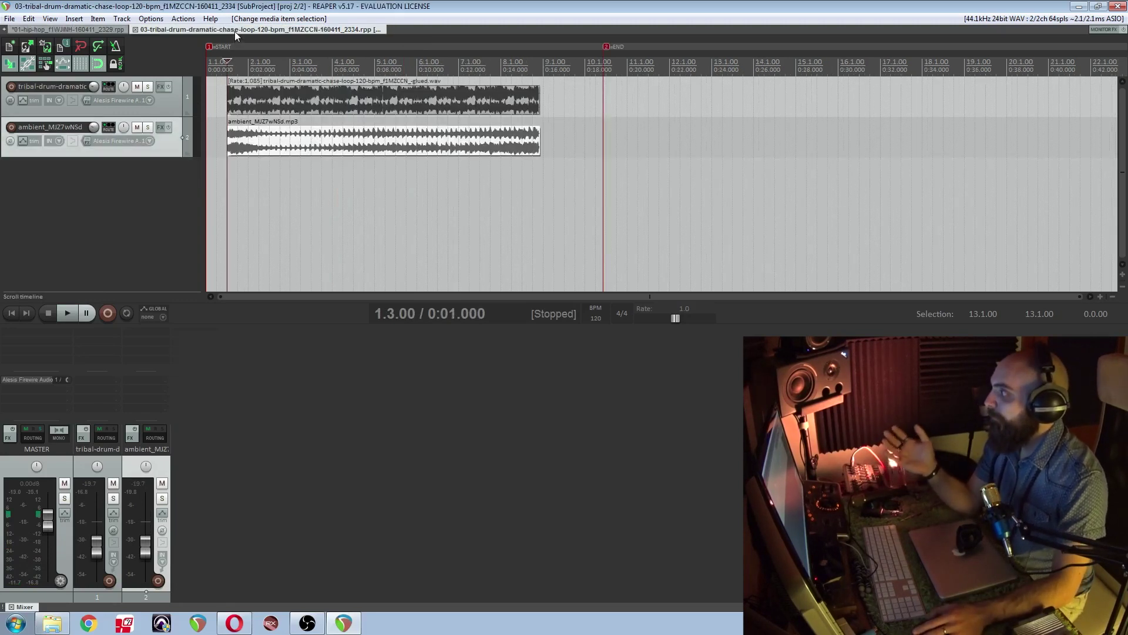
Step: In the main project, arrange subproject item copies on track 3 near bar 4, track 4 near bars 13 and 32, and track 2 near bar 24
left_click(79, 29)
left_click_drag(611, 185, 435, 185)
left_click_drag(363, 167, 603, 200)
left_click_drag(559, 234, 912, 221)
left_click_drag(830, 141, 794, 141)
left_click_drag(596, 218, 554, 218)
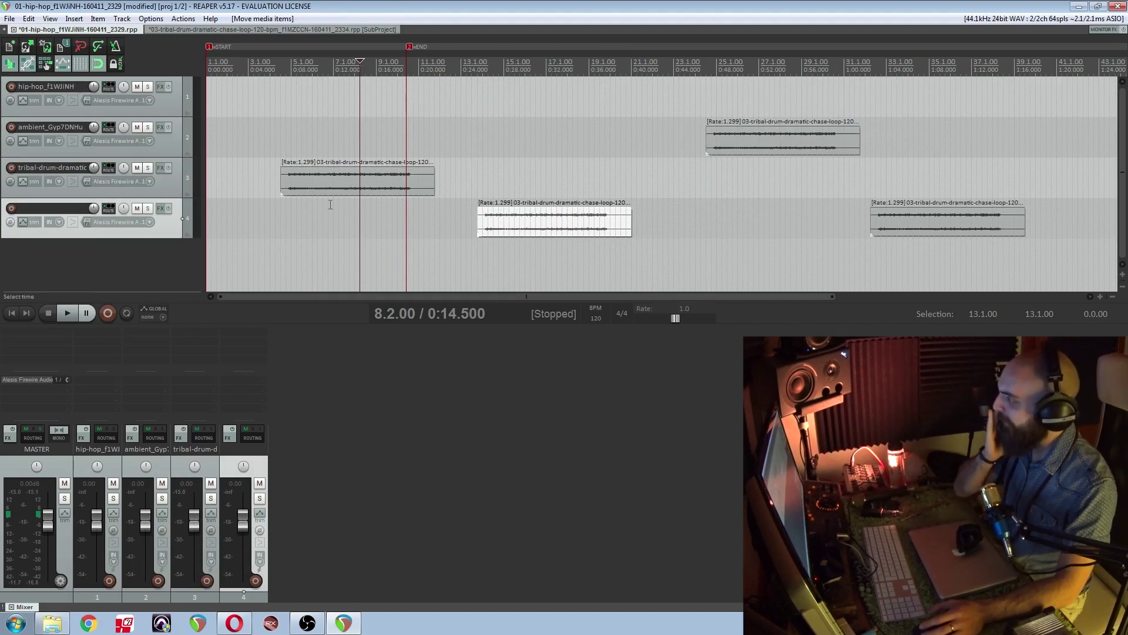
Step: Play the subproject item on track 3 and its first copy on track 4 to compare their sound
left_click(302, 200)
key("space")
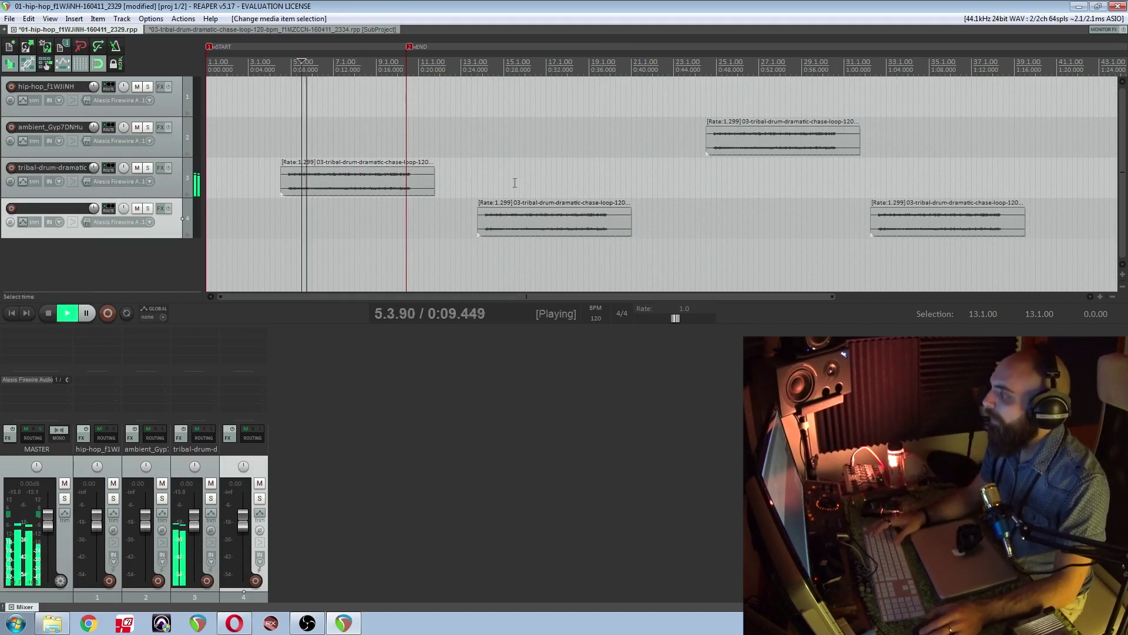
left_click(521, 181)
key("space")
Step: In the subproject, delete the tribal-drum clip, audition what is left and save
left_click(274, 29)
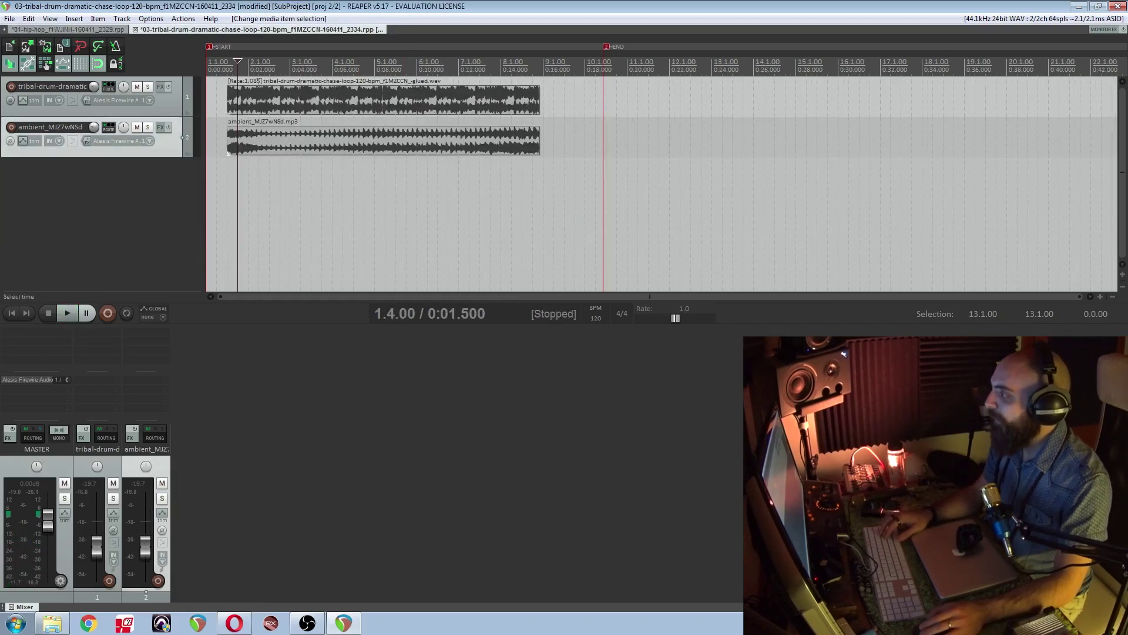
left_click(273, 104)
key("Delete")
key("space")
key("space")
key("ctrl+s")
Step: Play all the subproject item copies in the main project to hear the saved deletion
key("ctrl+Tab")
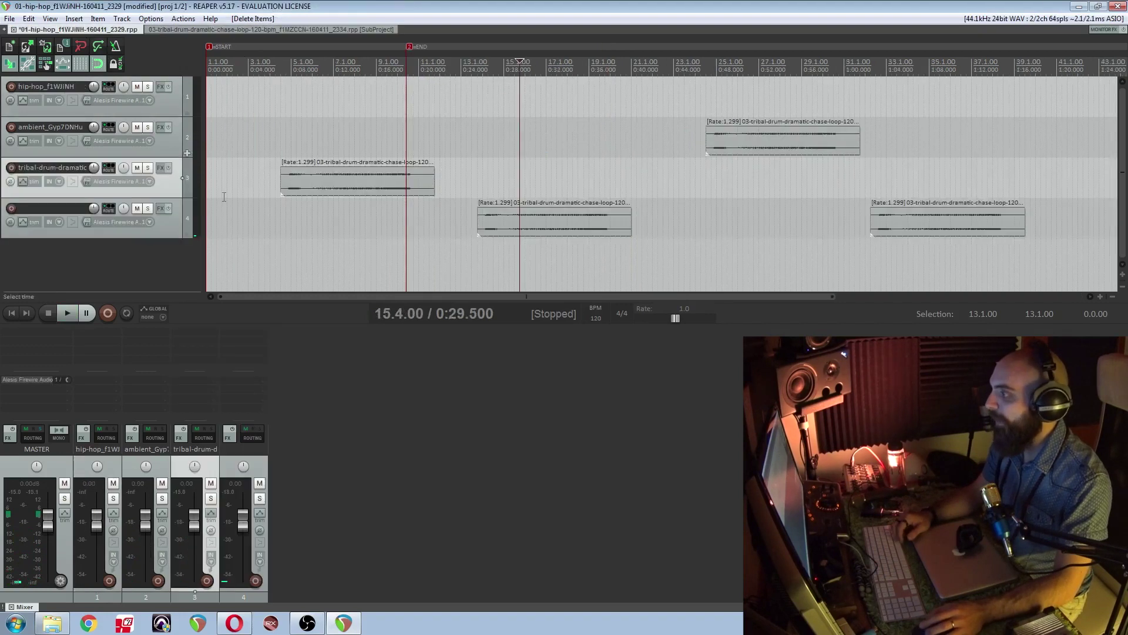
left_click(326, 204)
key("space")
key("space")
left_click(574, 177)
left_click(773, 153)
key("space")
left_click(953, 172)
Step: Restore the deleted tribal-drum clip in the subproject and save it
key("ctrl+Tab")
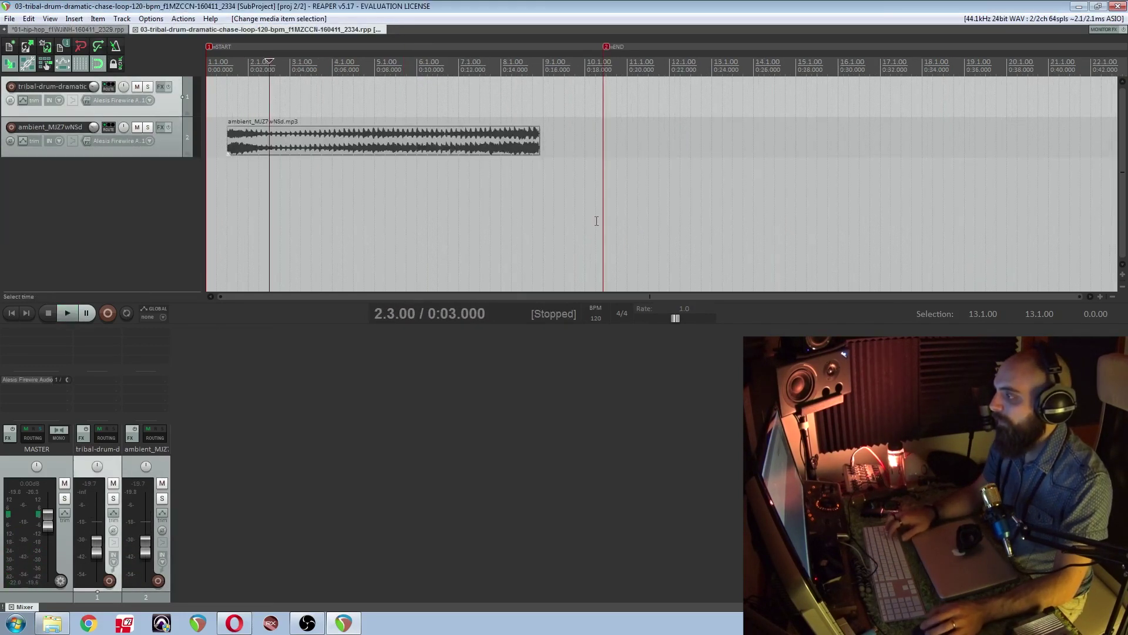
key("ctrl+s")
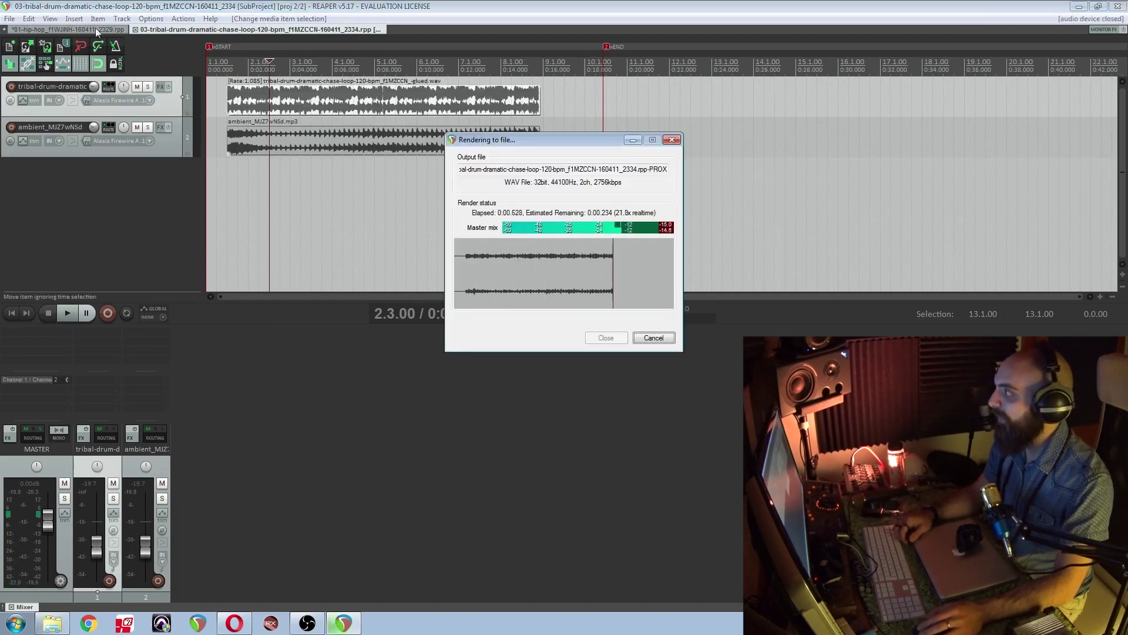
Step: Play the first copy on track 4 in the main project to hear the restored drums
left_click(91, 30)
left_click(557, 182)
key("space")
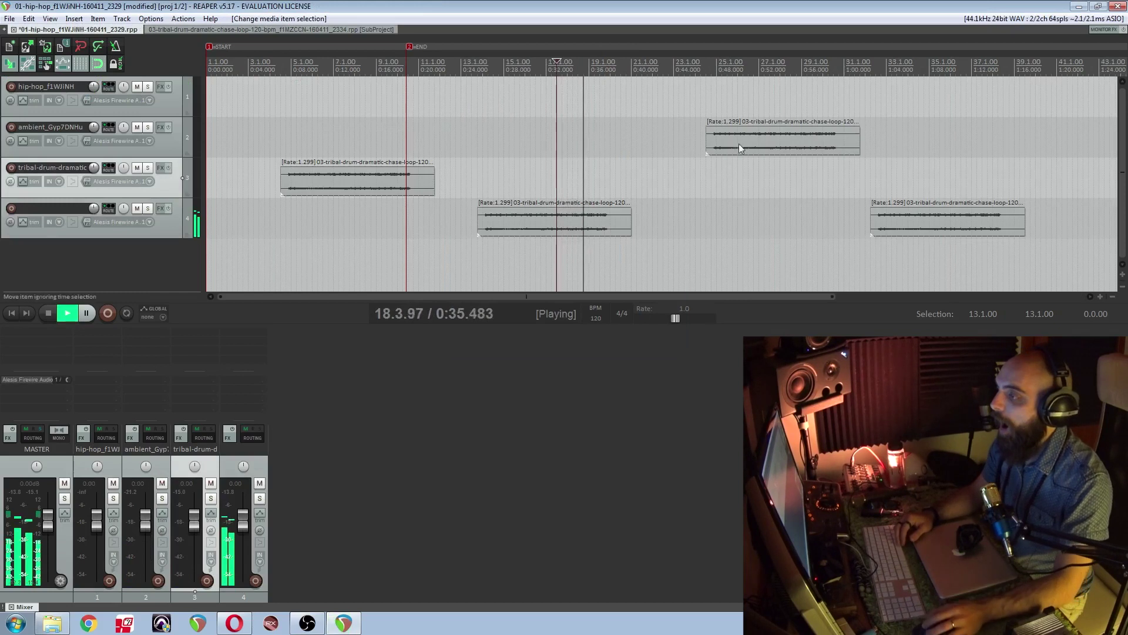
Step: Stretch the start of the copy on track 2 back to about bar 20, giving a rate of 0.819, and audition it
left_click(753, 170)
left_click_drag(704, 136, 615, 136)
left_click(695, 164)
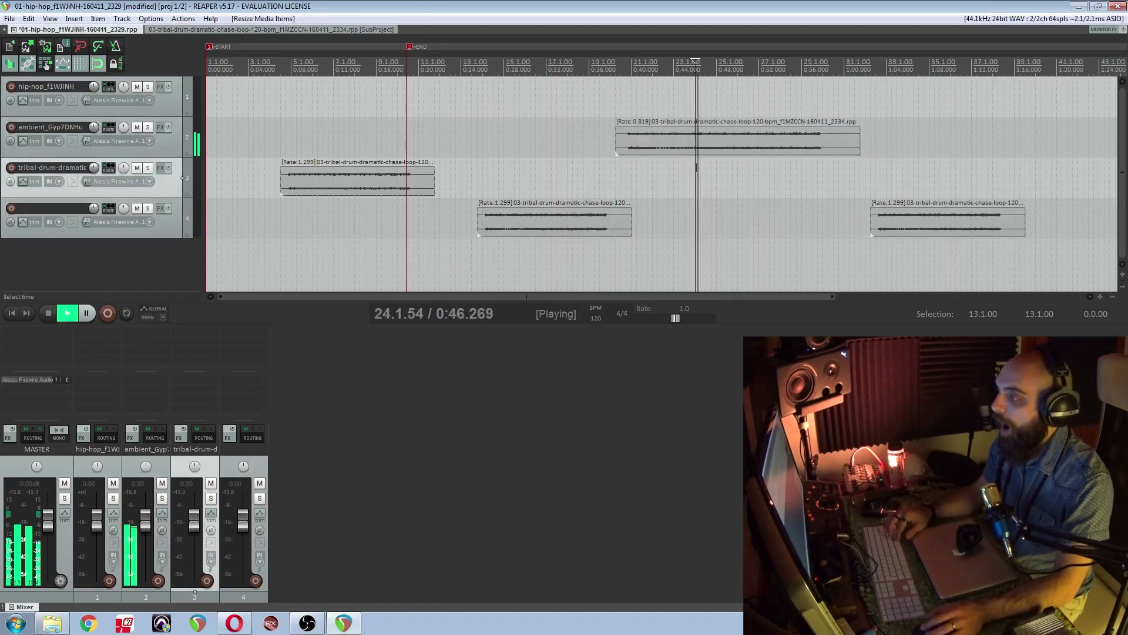
Step: Open the subproject from the stretched copy, delete the ambient_MJZ7wNSd clip and save
double_click(667, 141)
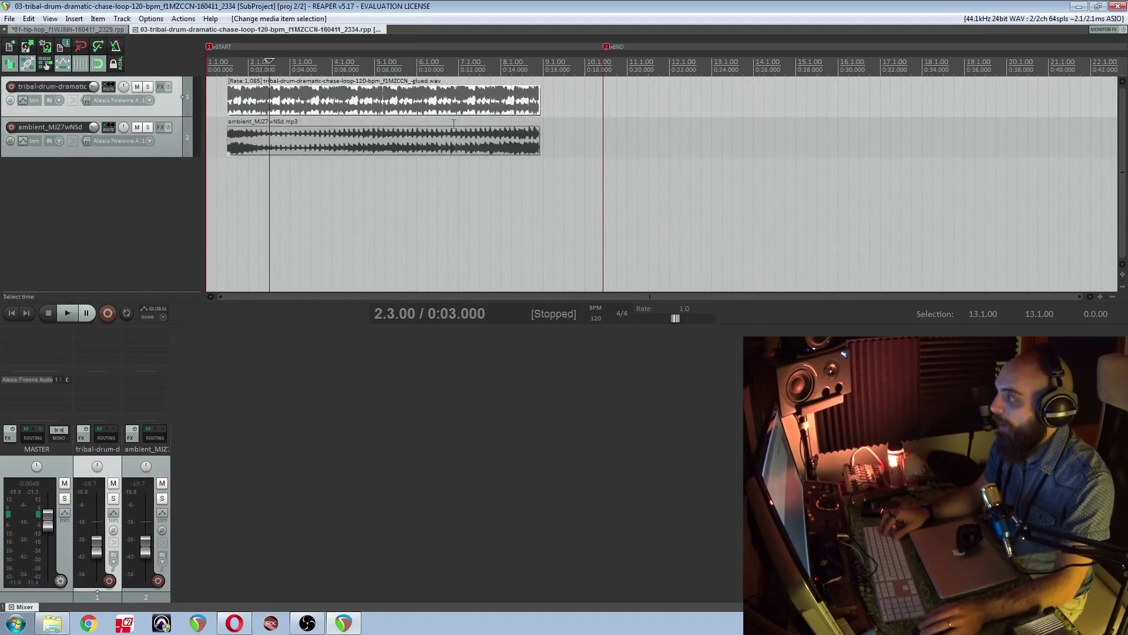
left_click(438, 141)
key("Delete")
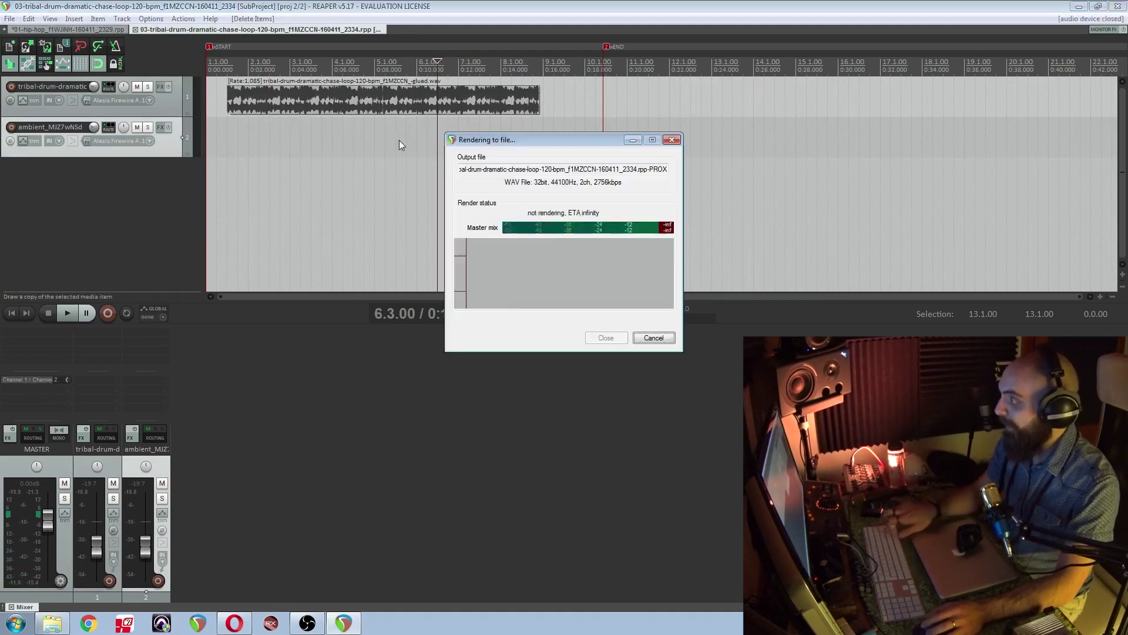
key("ctrl+s")
Step: Play the stretched copy and the other subproject items in the main project to check the ambient clip's removal
left_click(92, 29)
key("space")
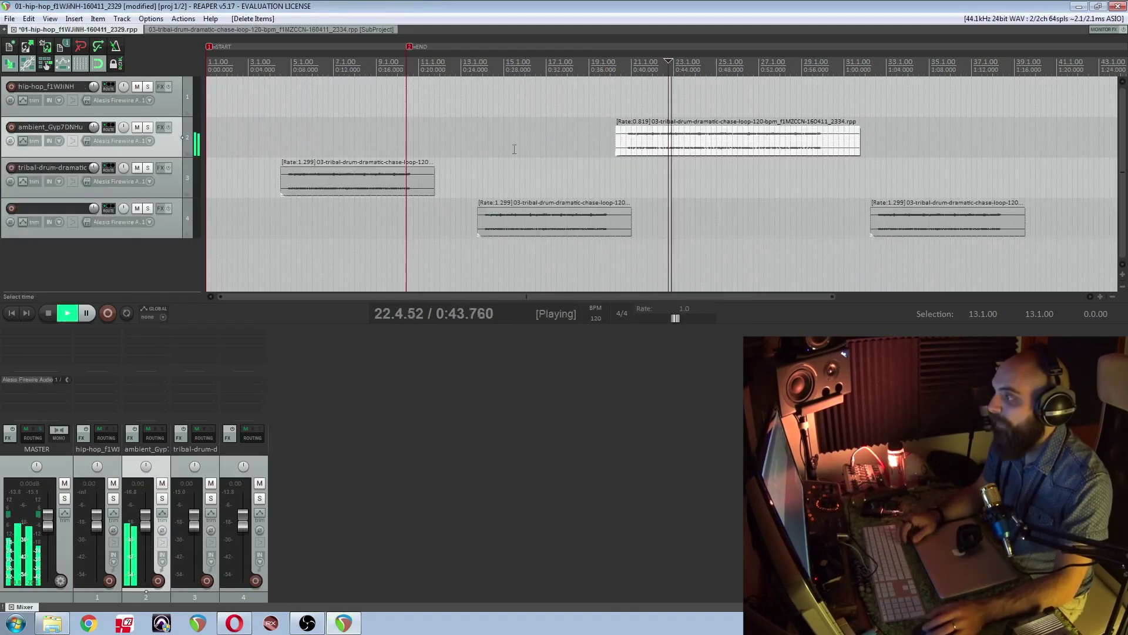
left_click(534, 264)
key("space")
key("space")
key("space")
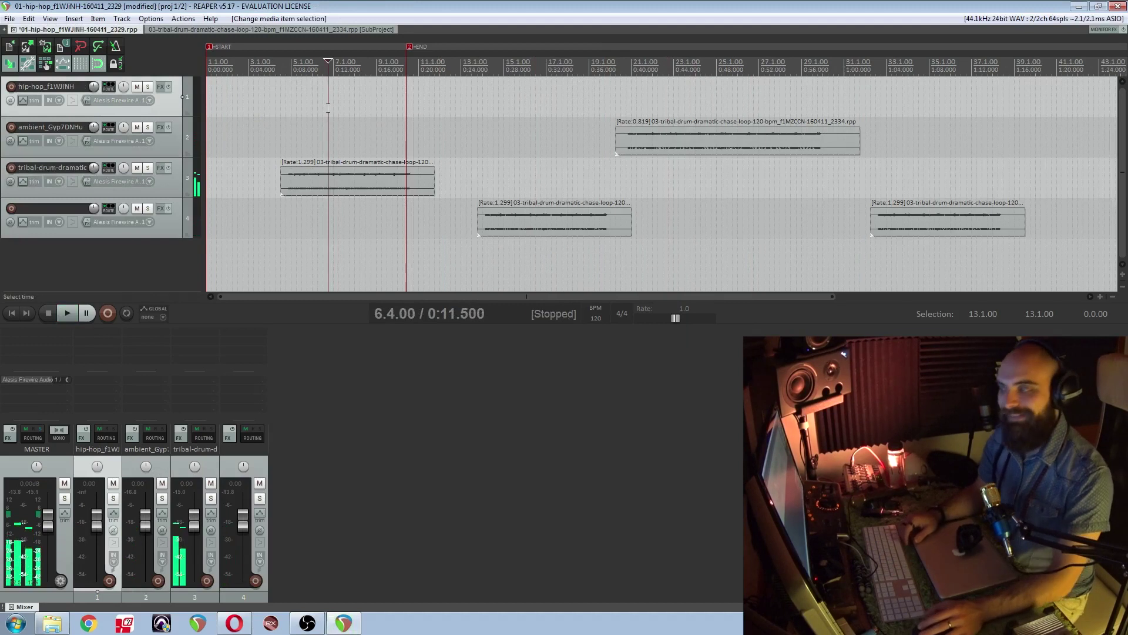
Step: Freeze track 4 to stereo
left_click(62, 202)
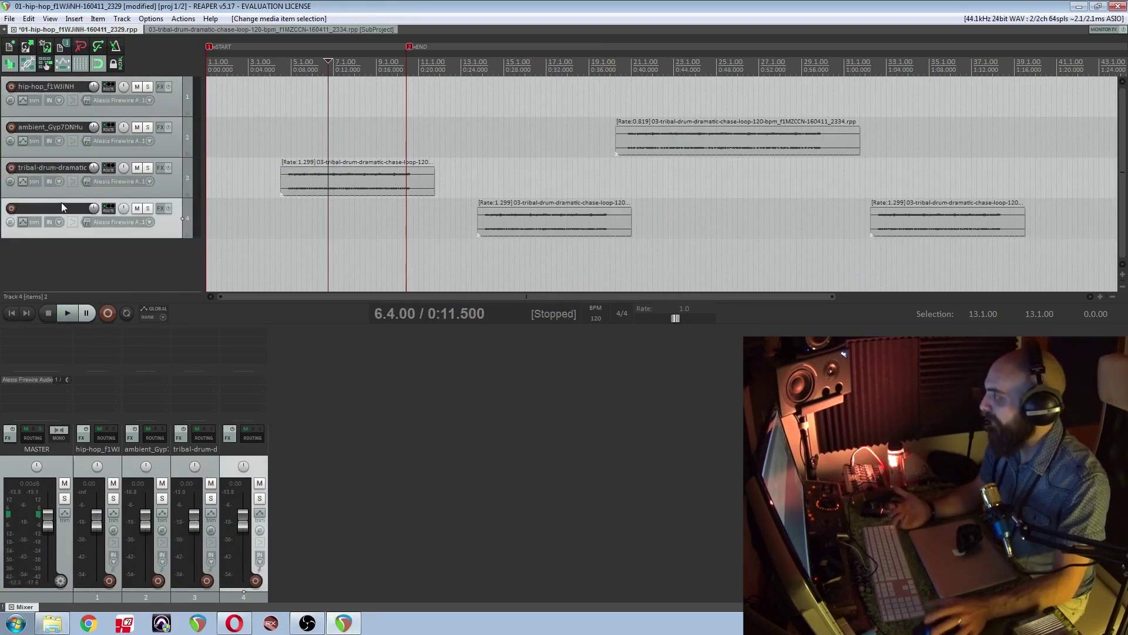
right_click(62, 202)
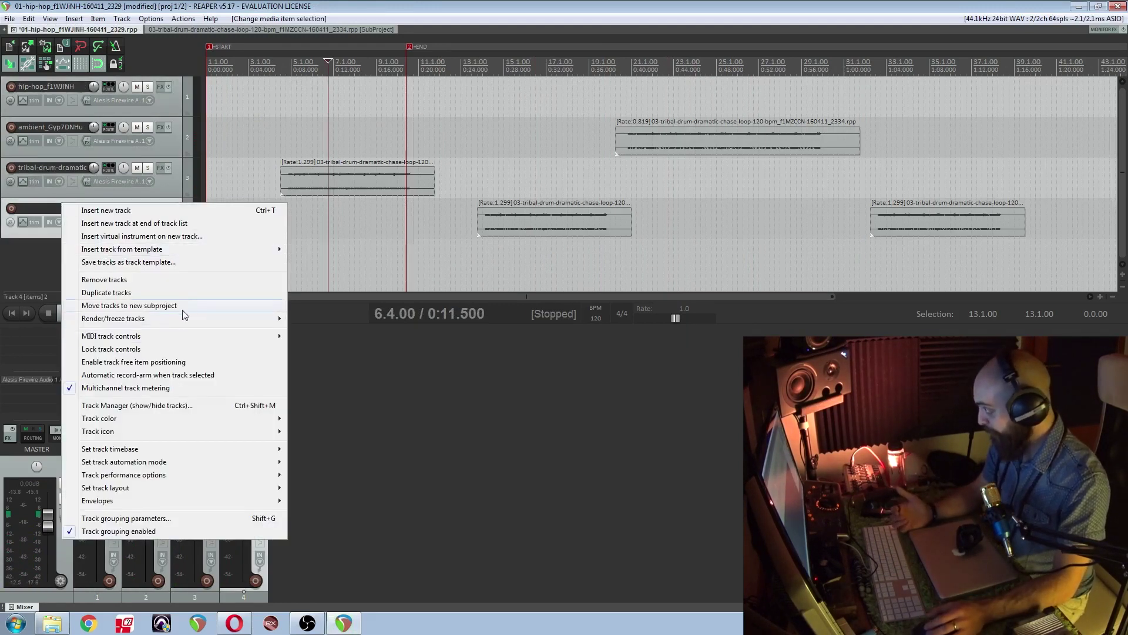
mouse_move(200, 318)
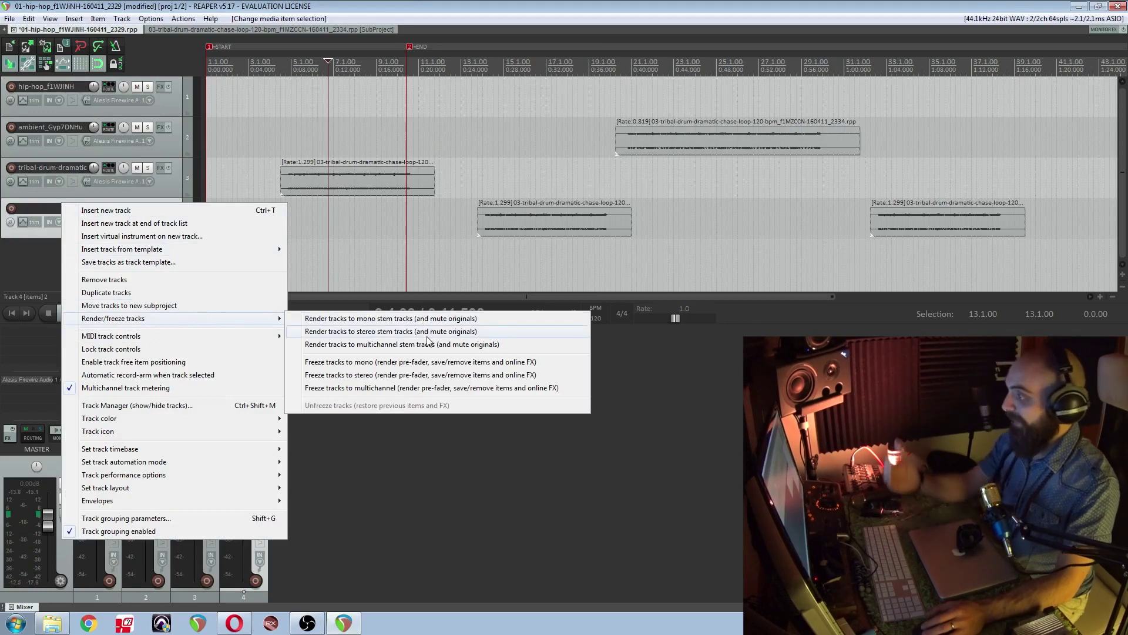
left_click(426, 373)
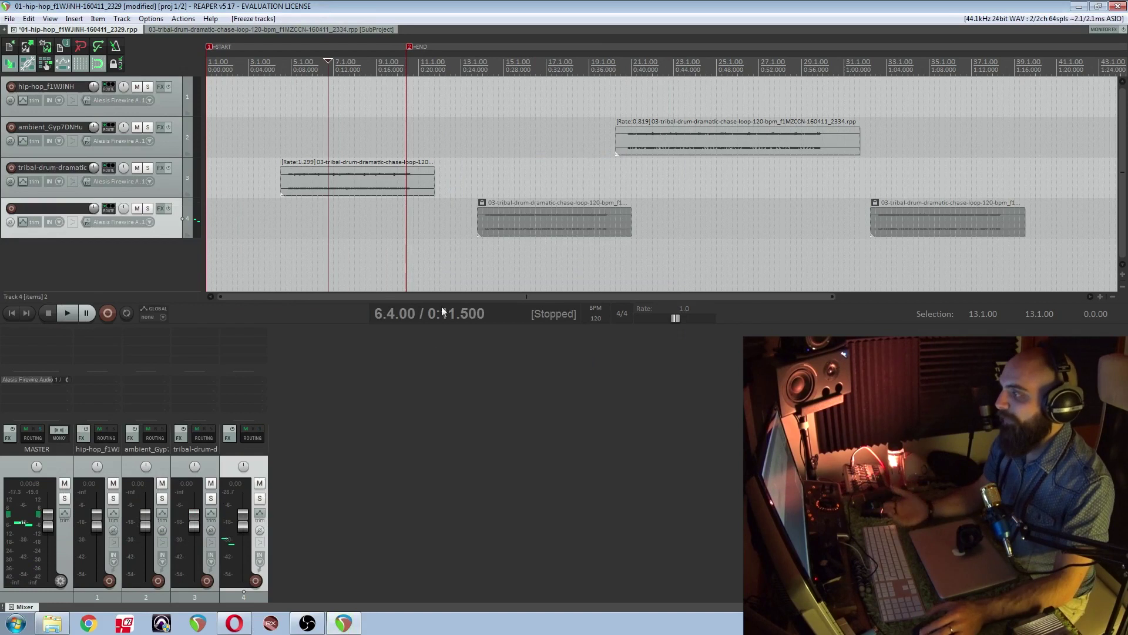
Step: Select the frozen item on track 4, and undo the selection and the stereo freeze
left_click(503, 235)
left_click(539, 229)
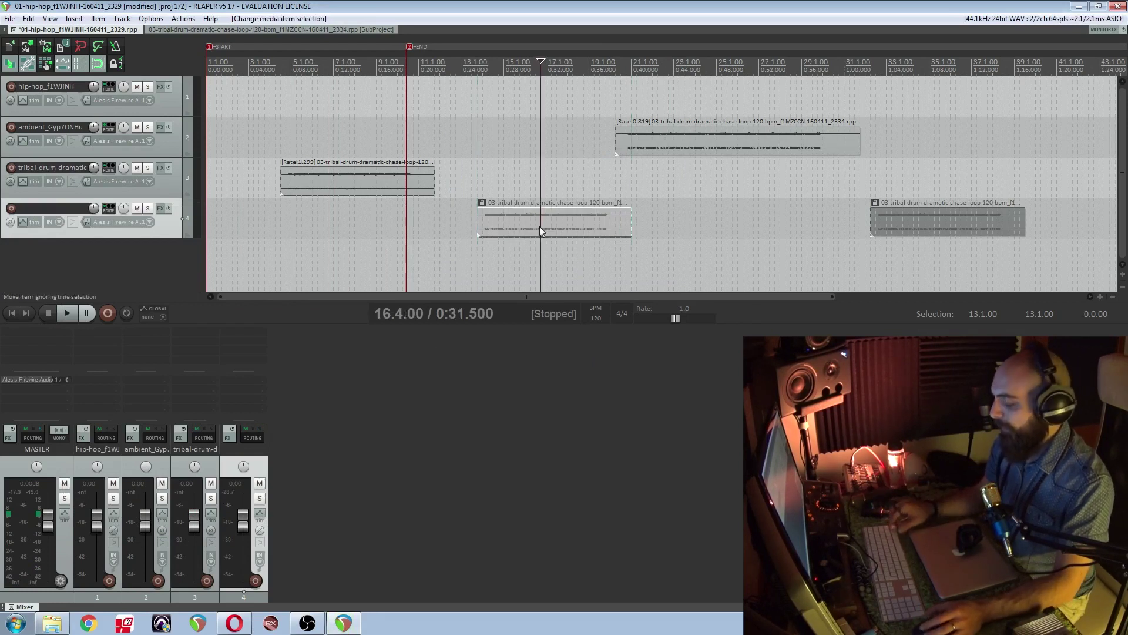
key("ctrl+z")
key("ctrl+z")
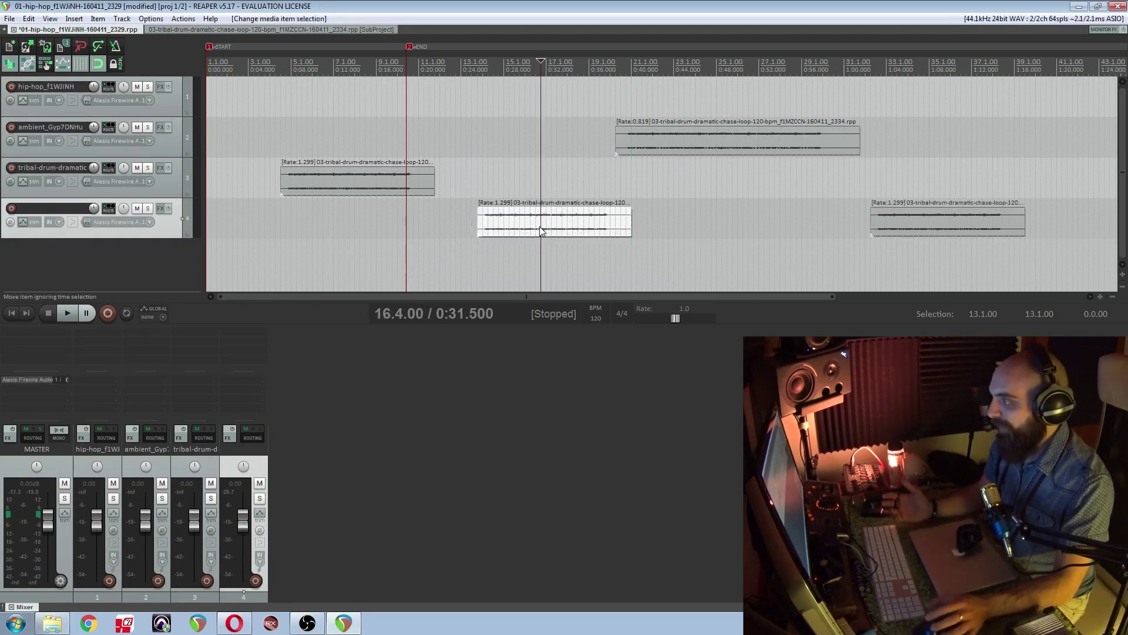
Step: Move the tribal-drum track, which holds a subproject item, to a new subproject
left_click(386, 166)
left_click(364, 185)
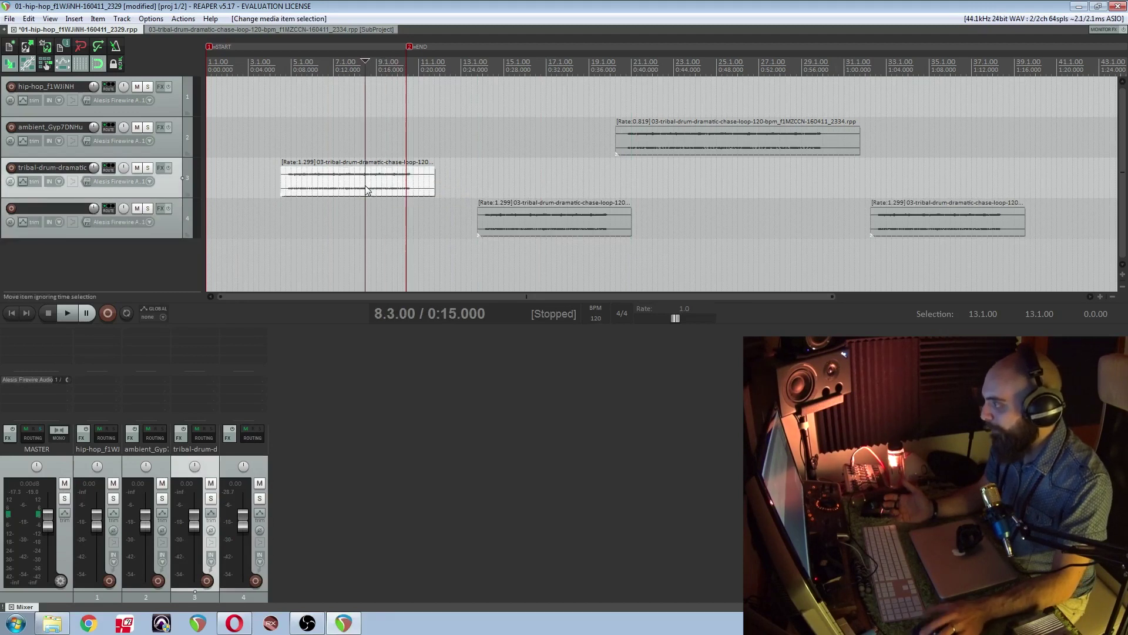
right_click(365, 186)
left_click(150, 169)
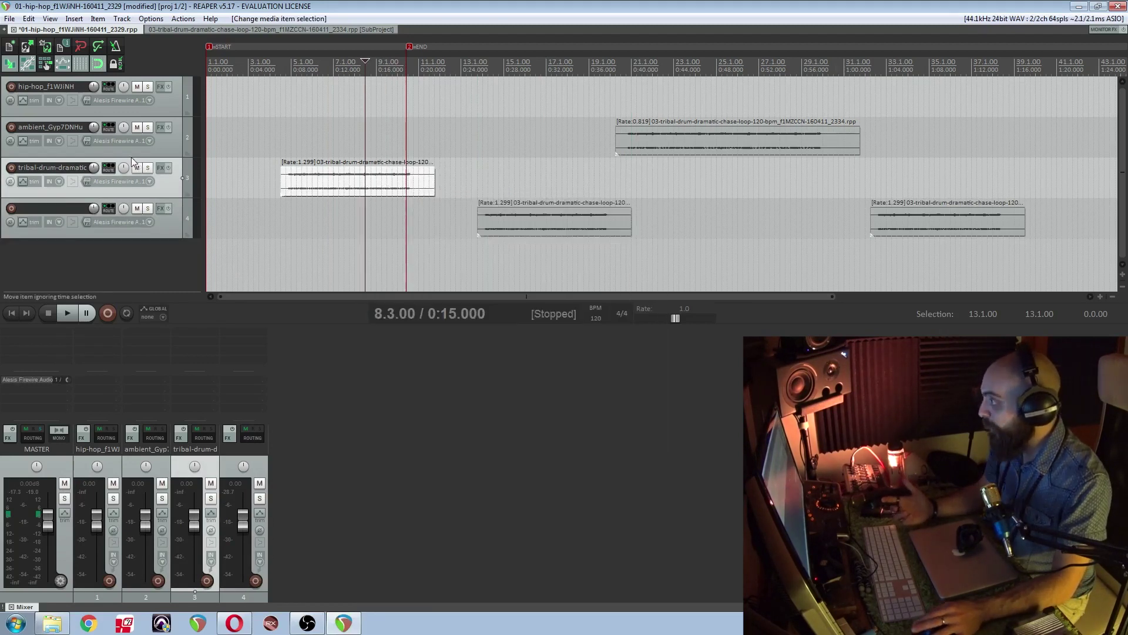
right_click(124, 163)
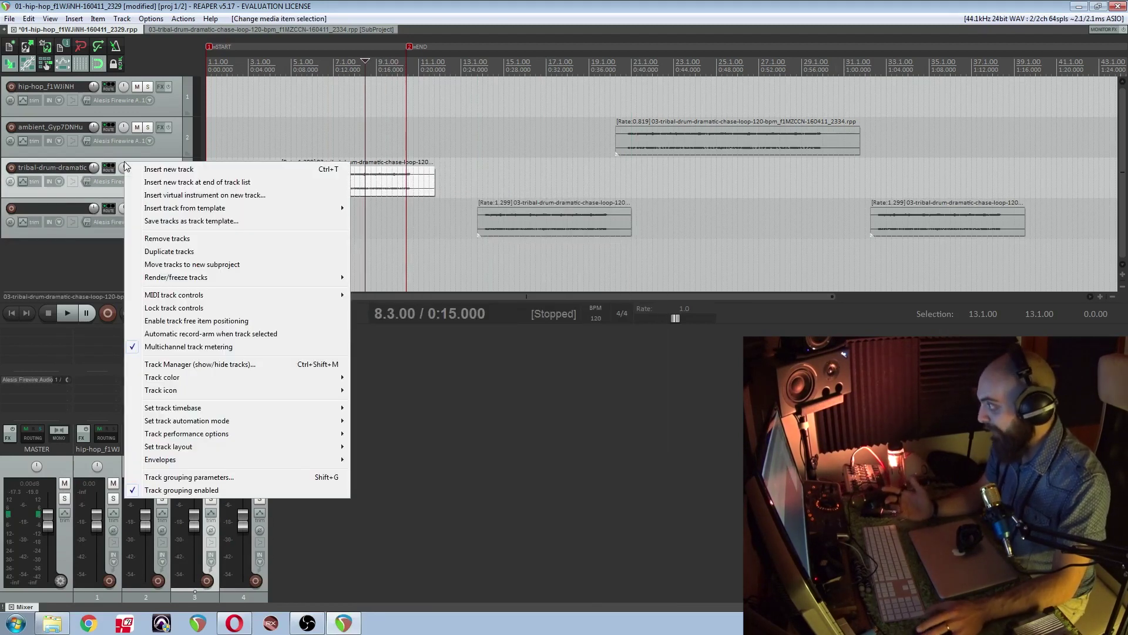
left_click(180, 264)
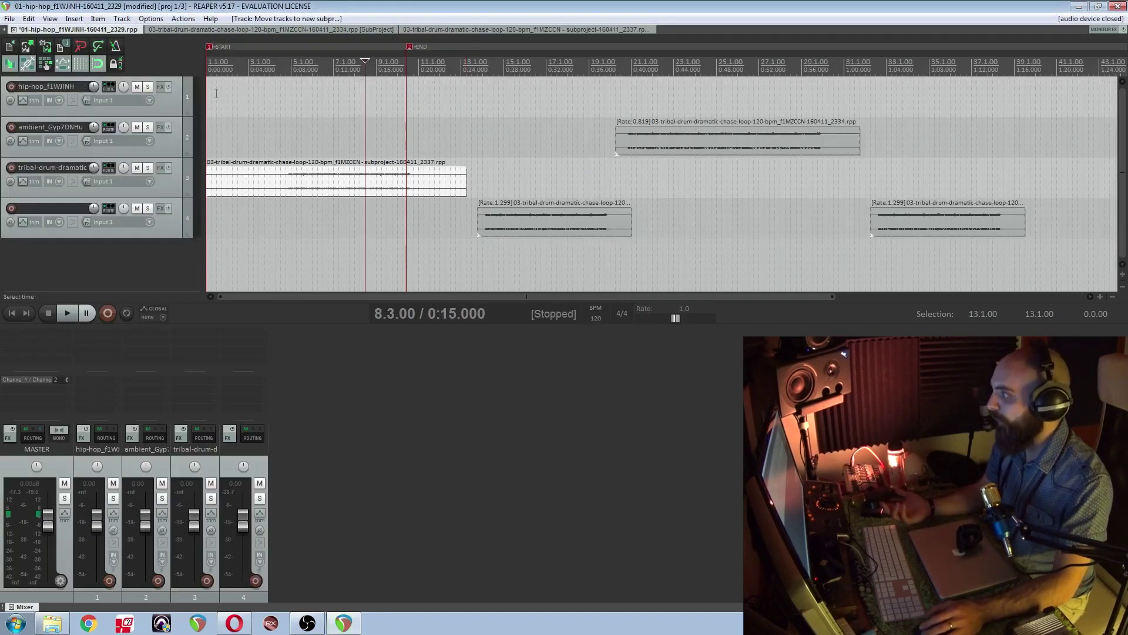
Step: Audition the new subproject item on track 3 and move it to start at about bar 5
left_click(306, 160)
key("space")
left_click_drag(397, 181, 487, 181)
Step: Open the new subproject, compress its nested item to end near bar 7 at a rate of 3.425, and save
double_click(435, 181)
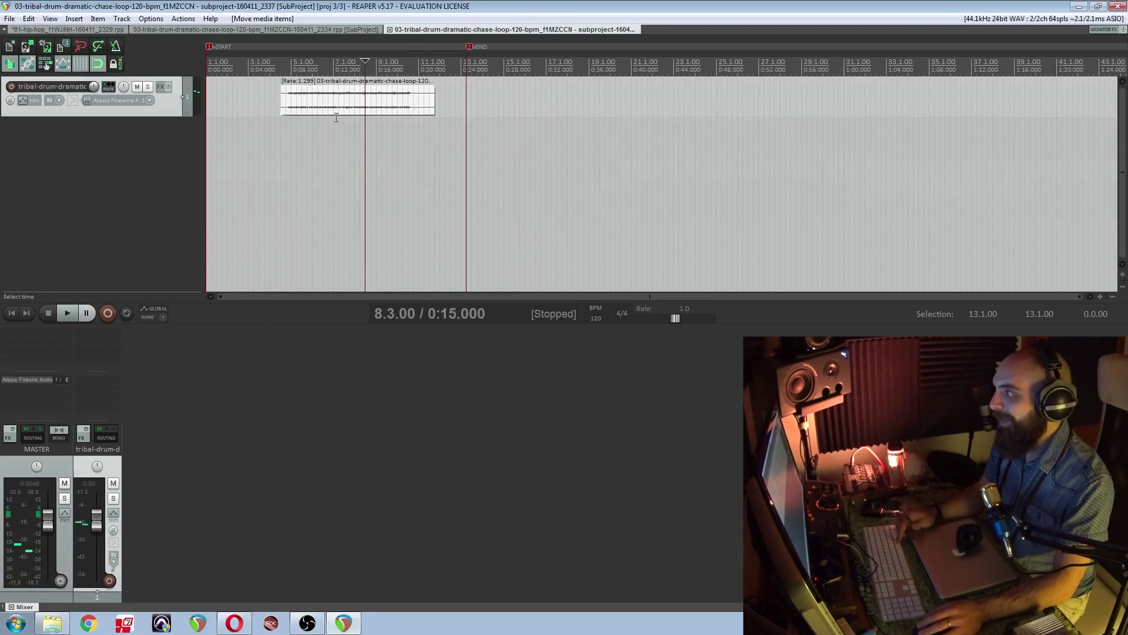
key("space")
left_click_drag(435, 96, 339, 96)
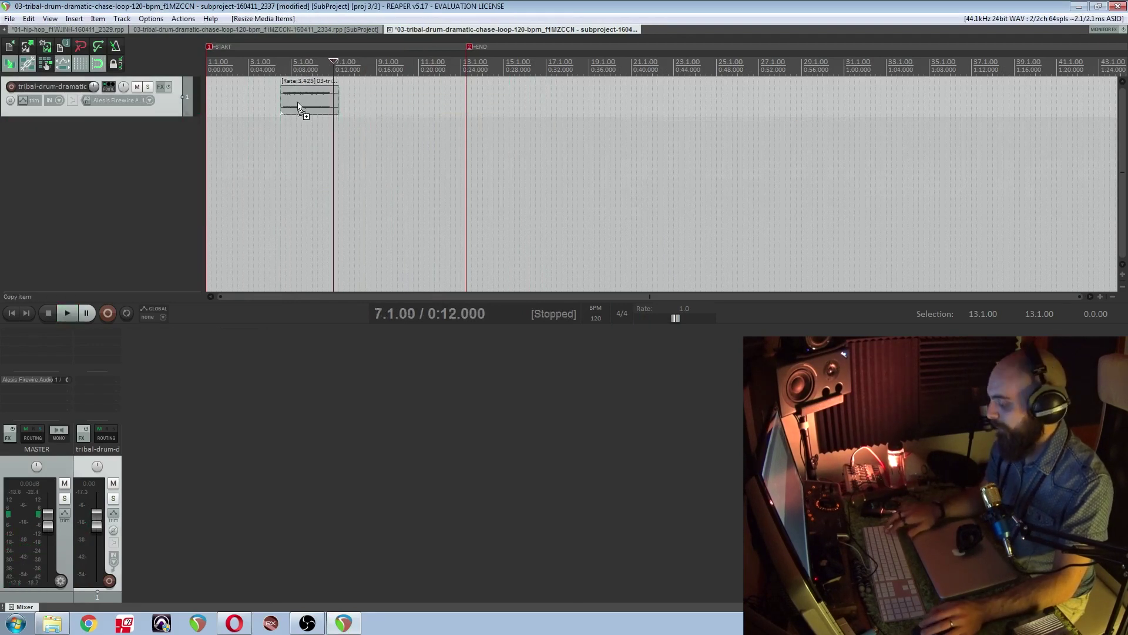
key("ctrl+s")
Step: Play the updated track 3 item from 8.4.00 in the main project
left_click(54, 32)
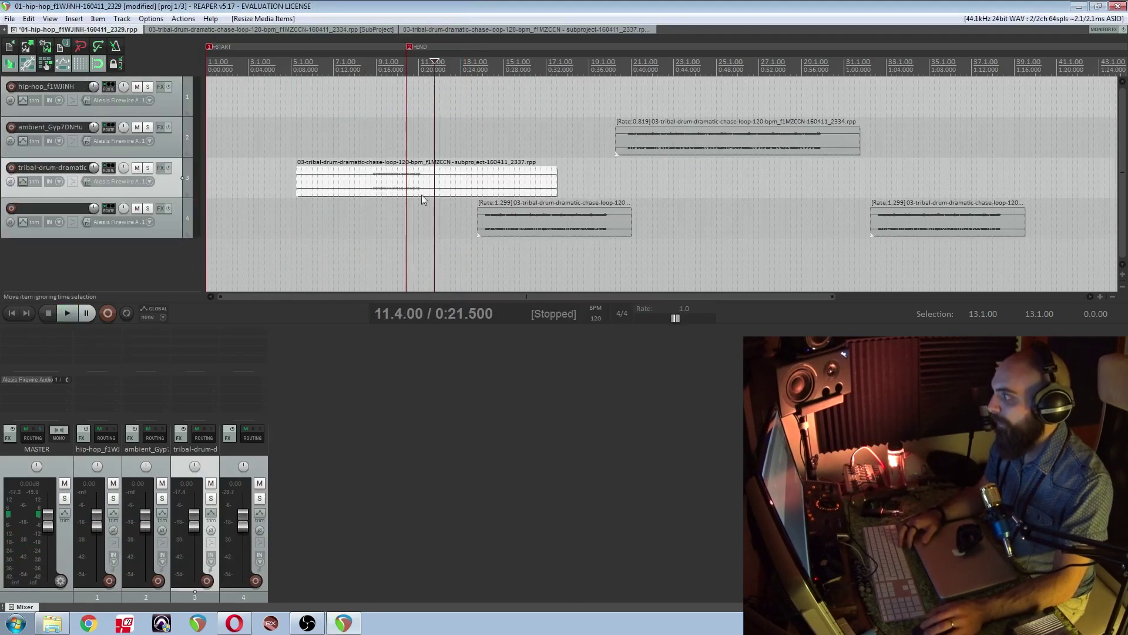
left_click(373, 219)
key("space")
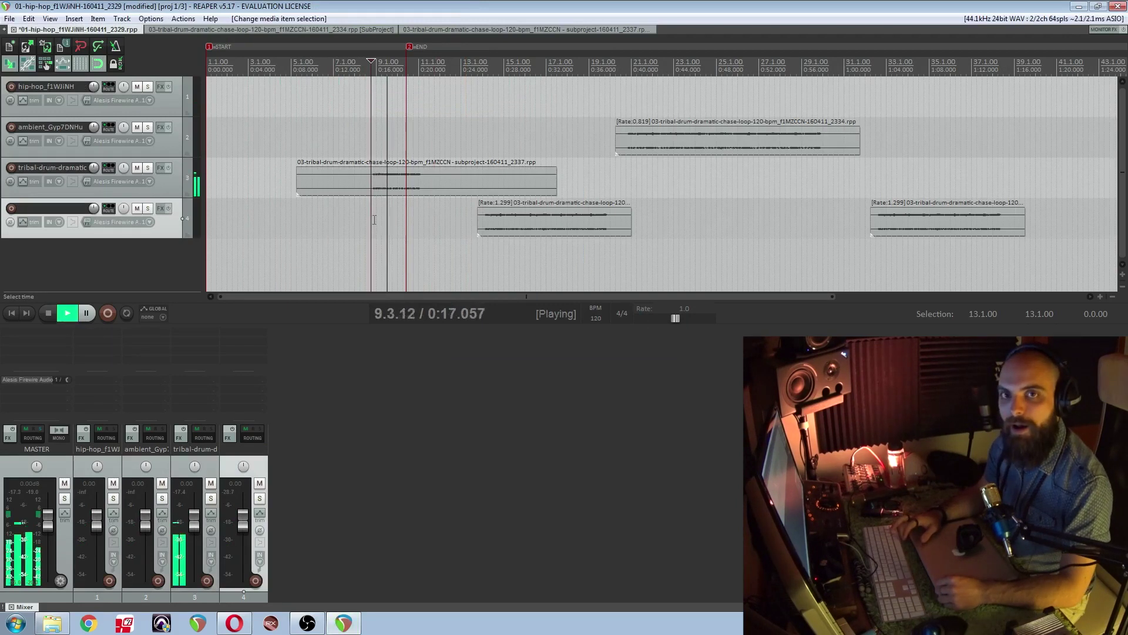
key("space")
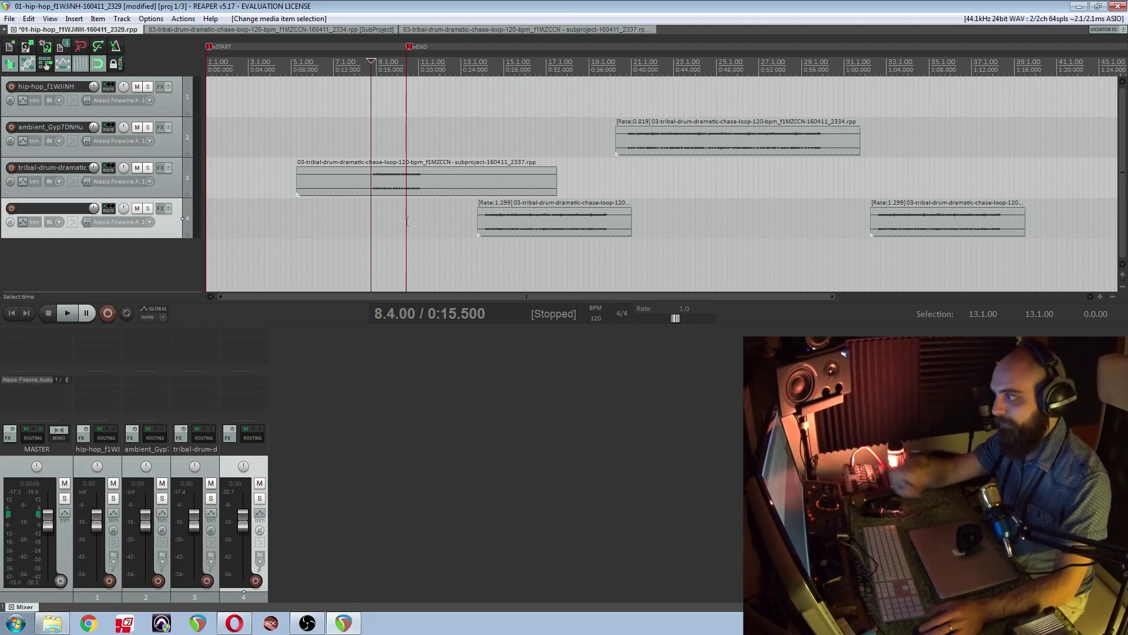
Step: Open the track 3 item's subproject to view its contents, and return to the main project
left_click(389, 152)
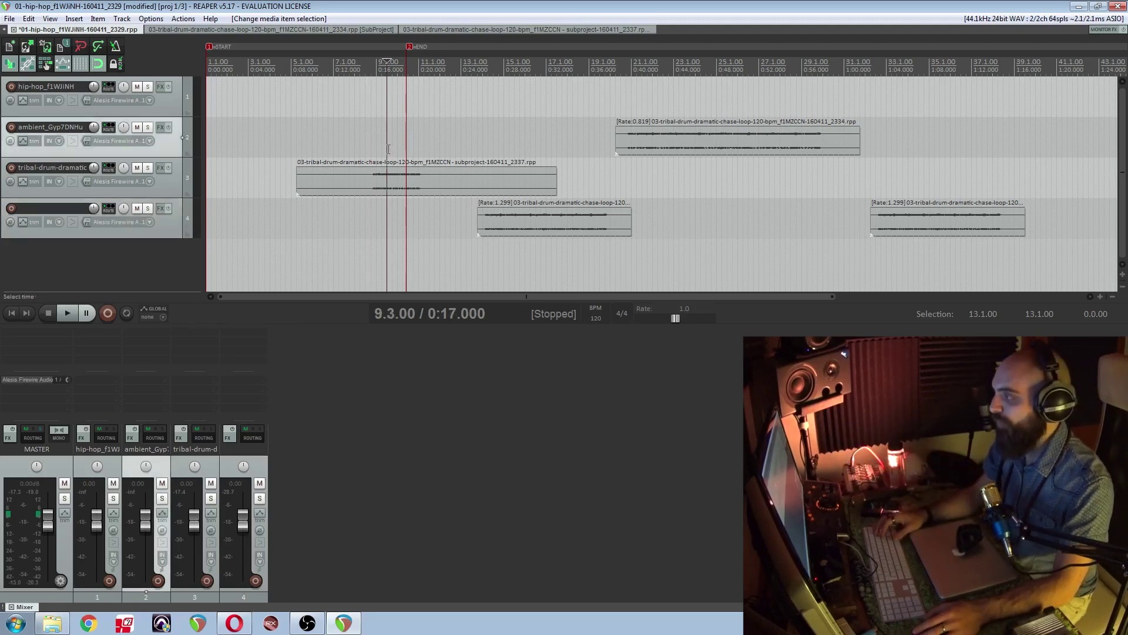
left_click(371, 178)
double_click(372, 178)
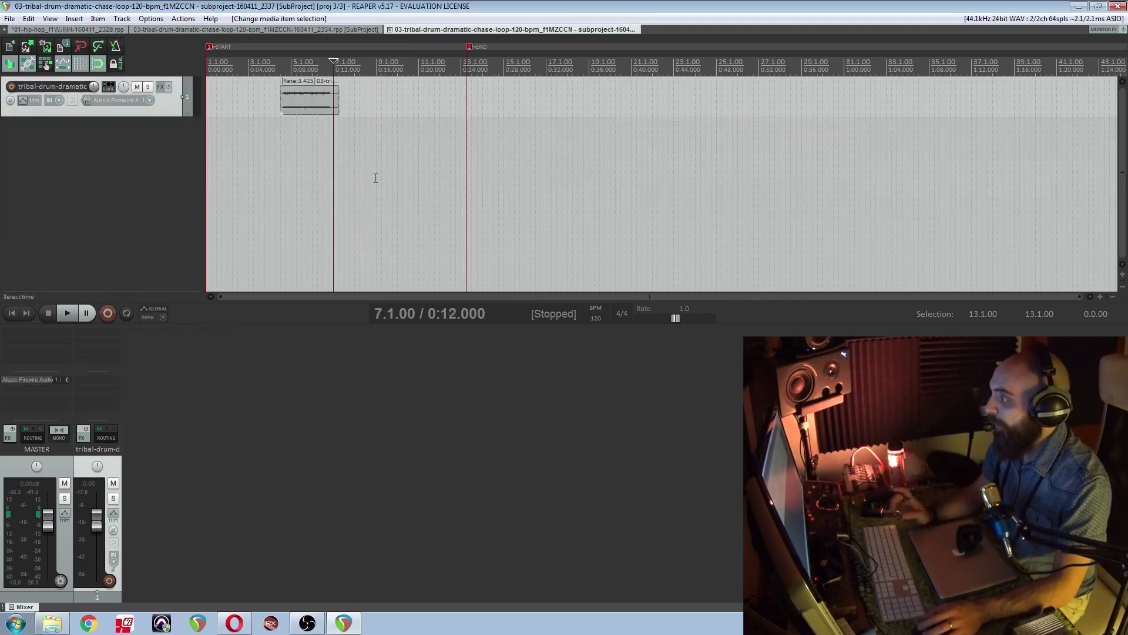
left_click(136, 177)
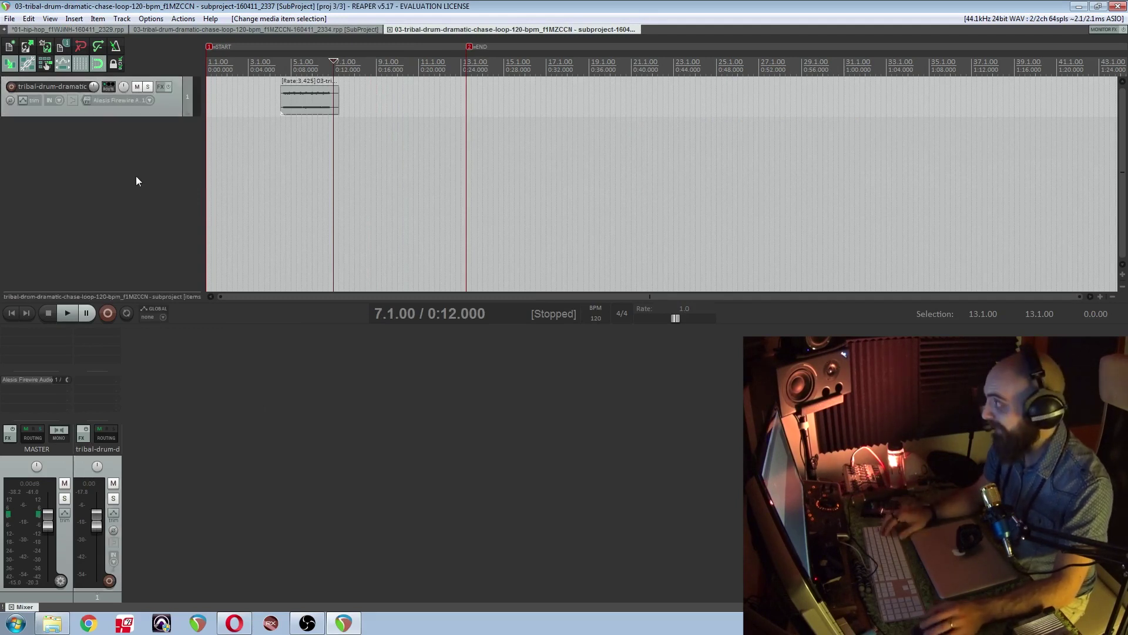
left_click(51, 30)
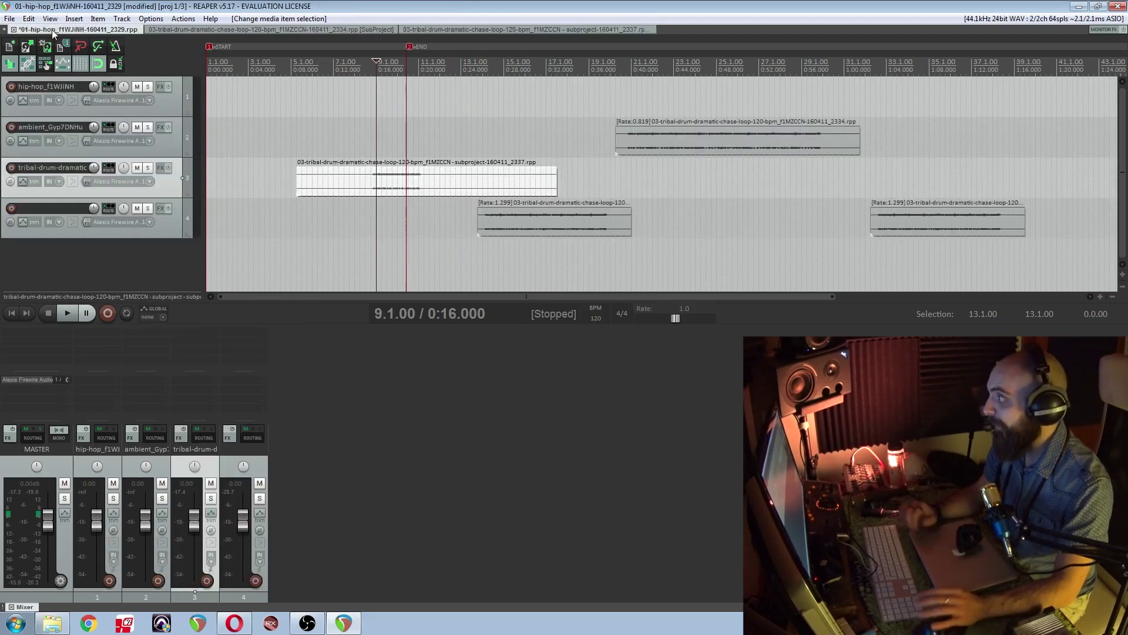
left_click(408, 147)
left_click(355, 149)
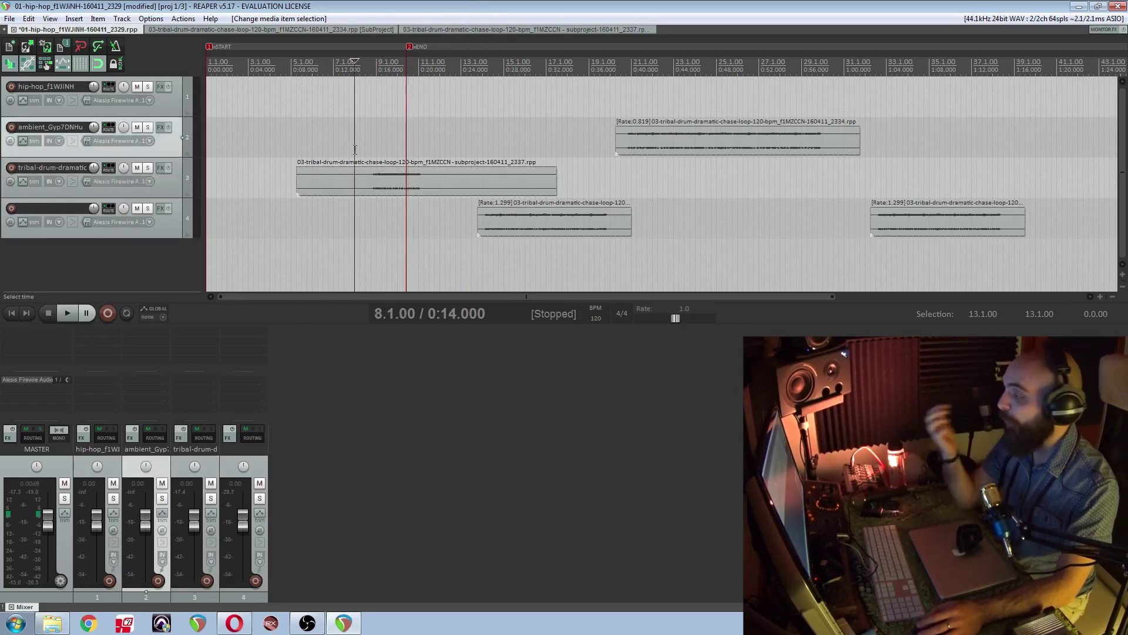
Step: Close both subproject projects, leaving only the main project open
left_click(176, 29)
left_click(137, 29)
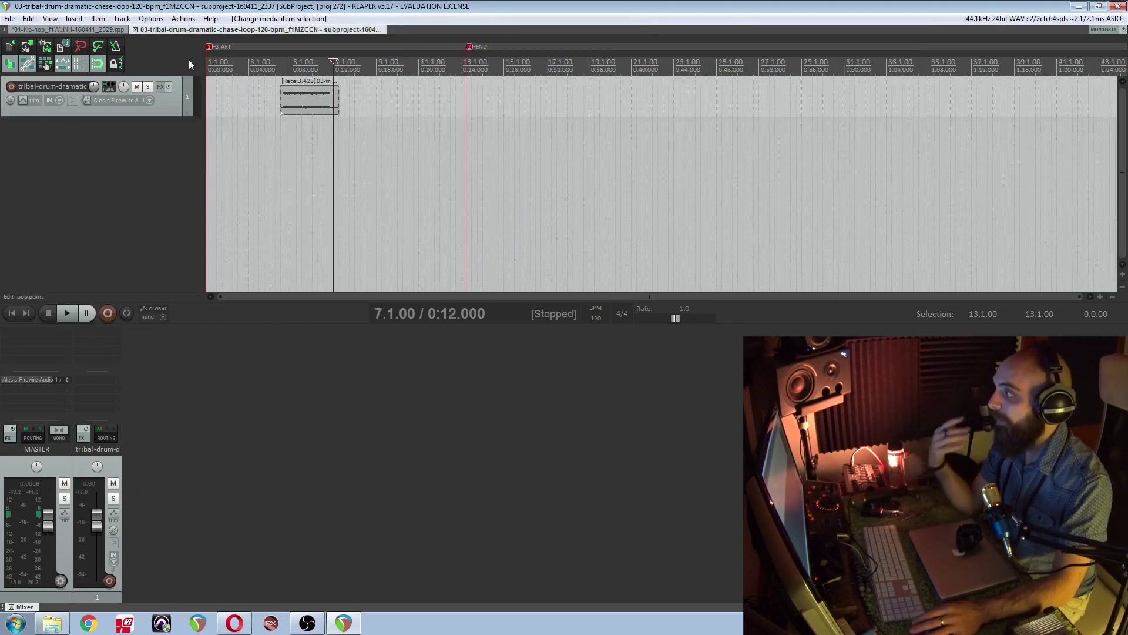
left_click(135, 29)
Step: Play the main project from 14.3.00 with the subprojects closed, and reopen the subproject from the track 3 item
left_click(493, 117)
key("space")
key("space")
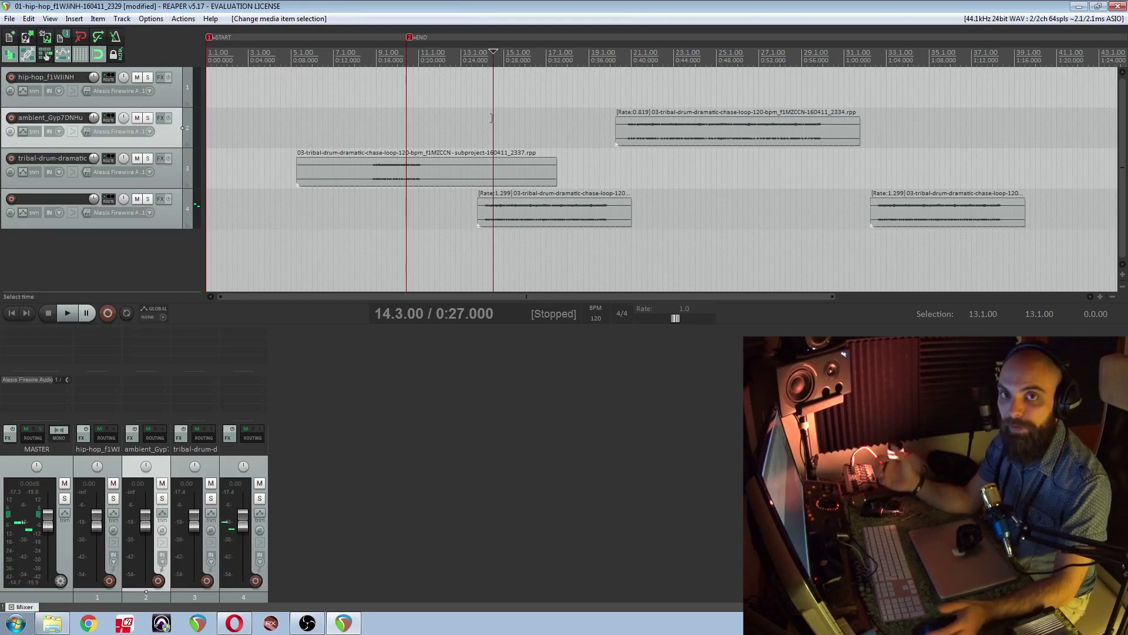
double_click(376, 170)
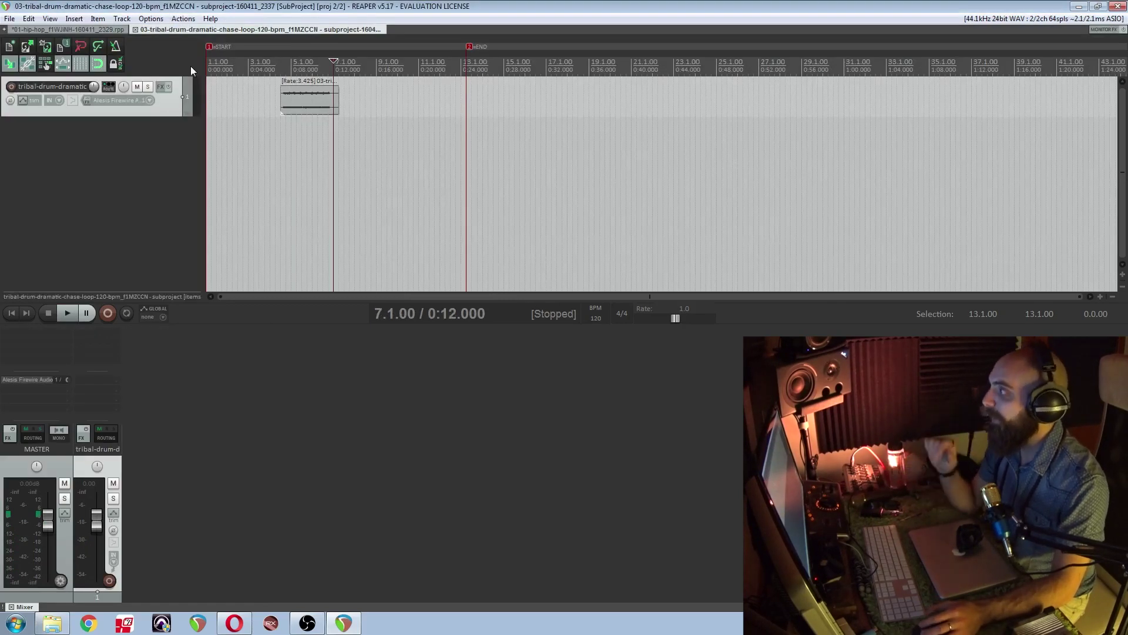
Step: Close the subproject, create a separate new project tab with two empty tracks, and return to the main project
left_click(136, 29)
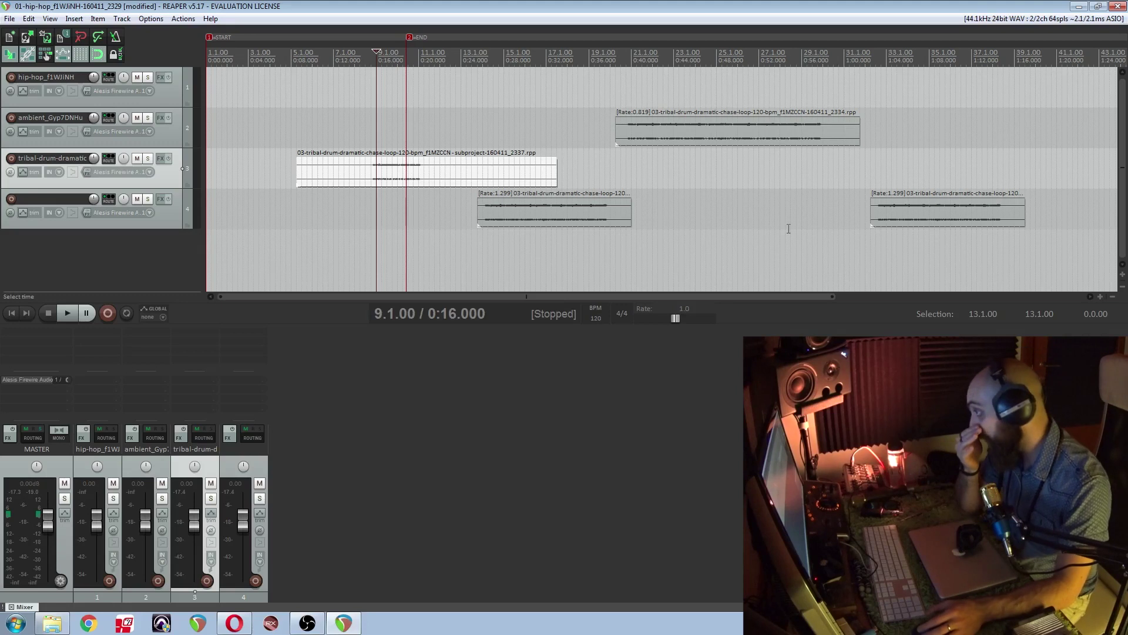
left_click(10, 18)
left_click(65, 128)
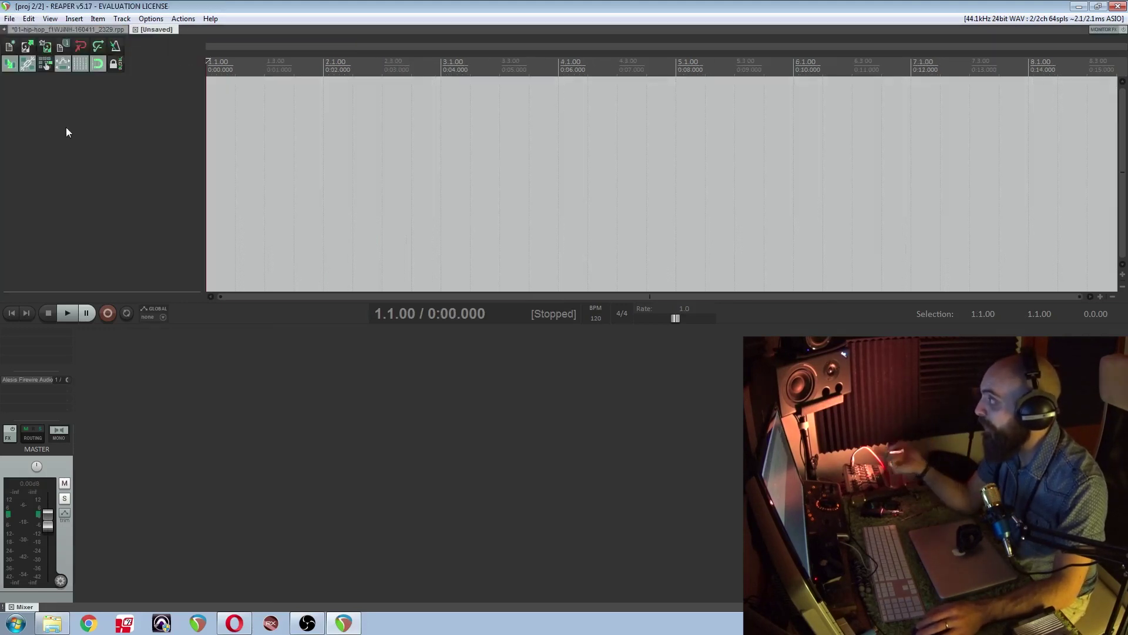
double_click(118, 158)
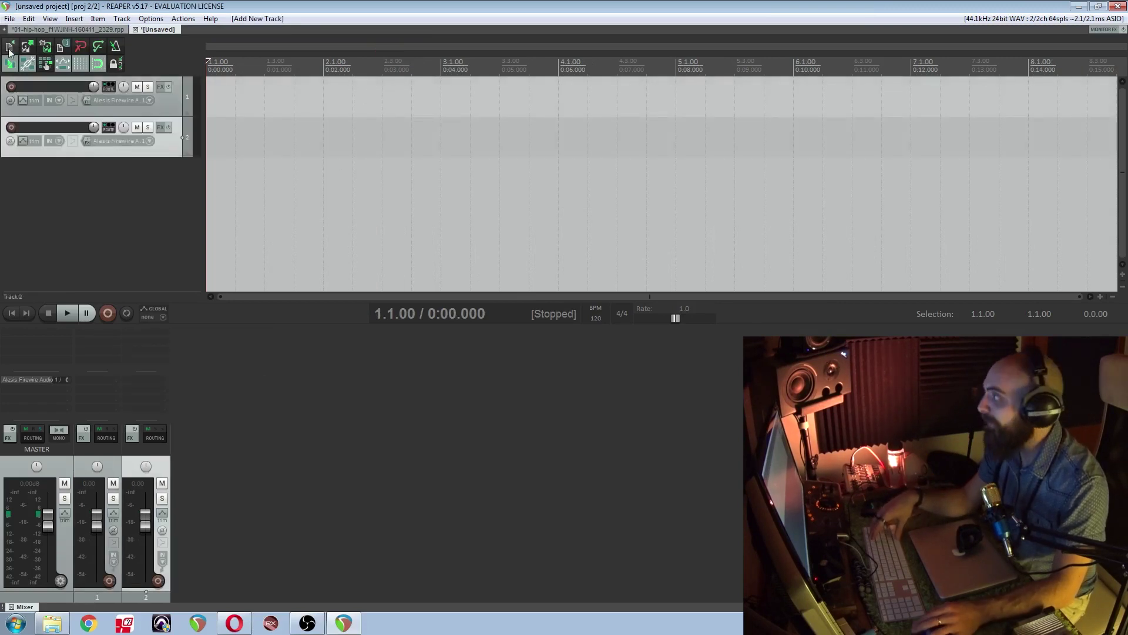
left_click(79, 28)
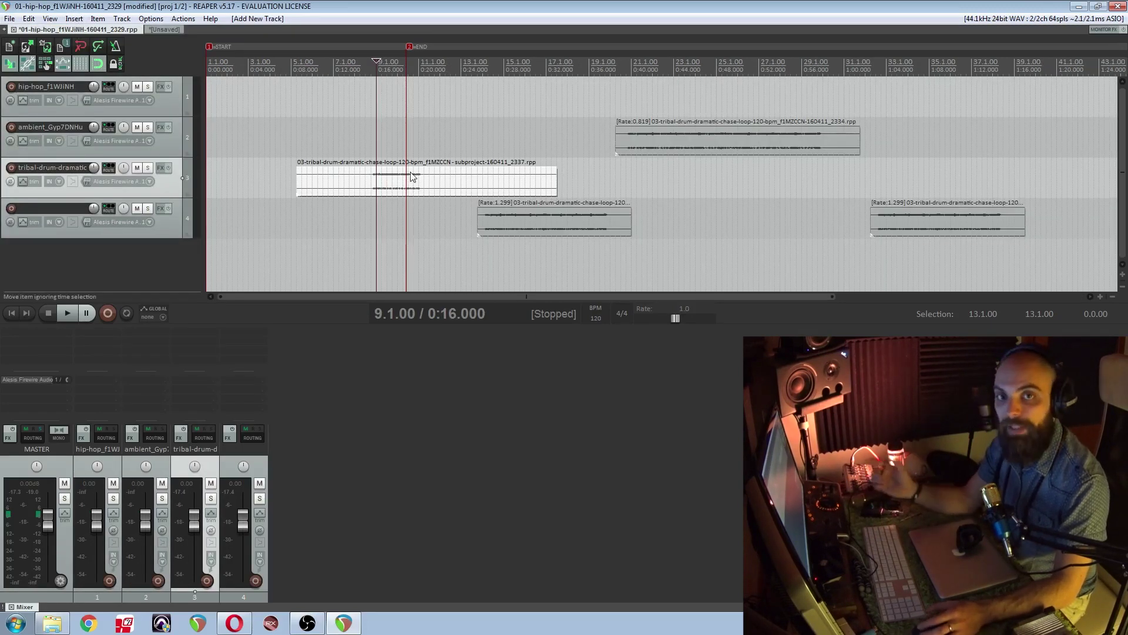
left_click(414, 141)
left_click(563, 141)
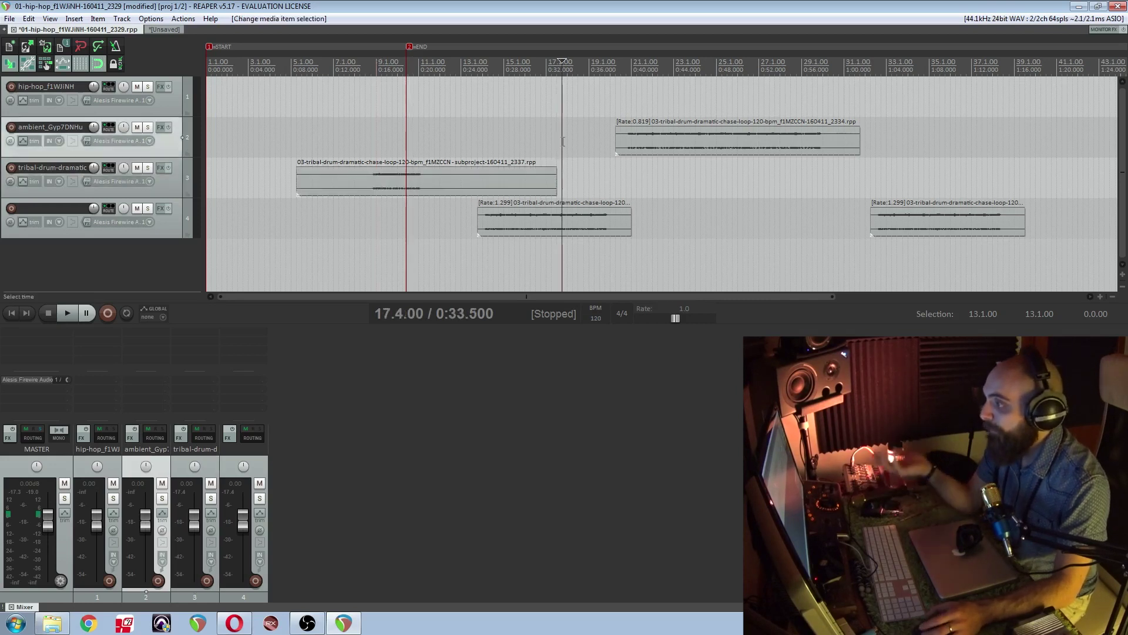
left_click(652, 180)
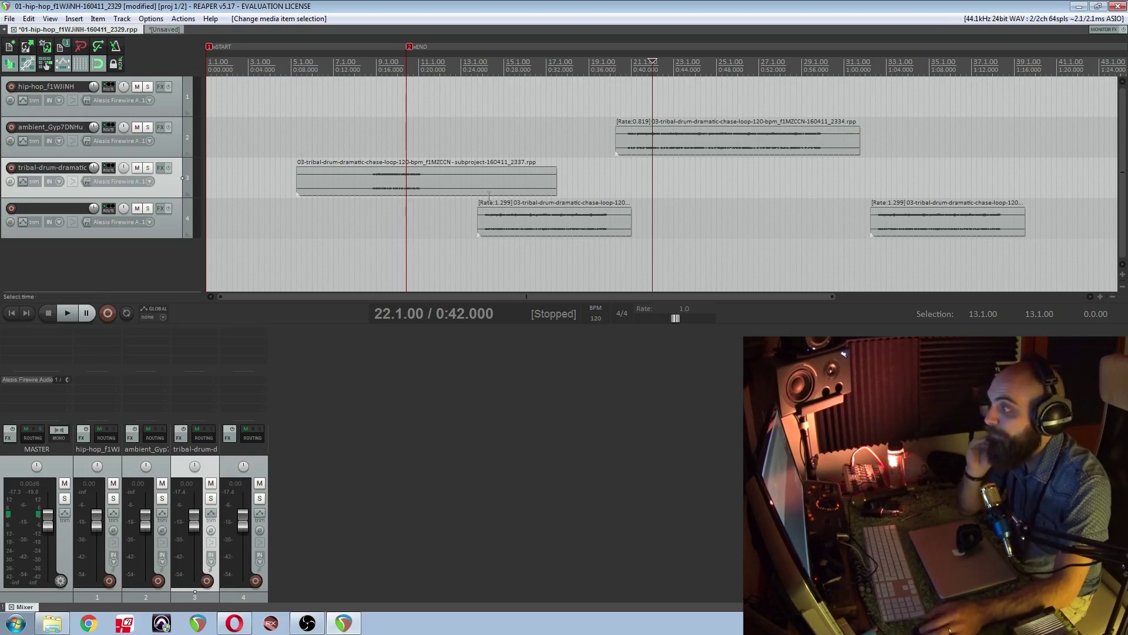
left_click(579, 172)
left_click(891, 141)
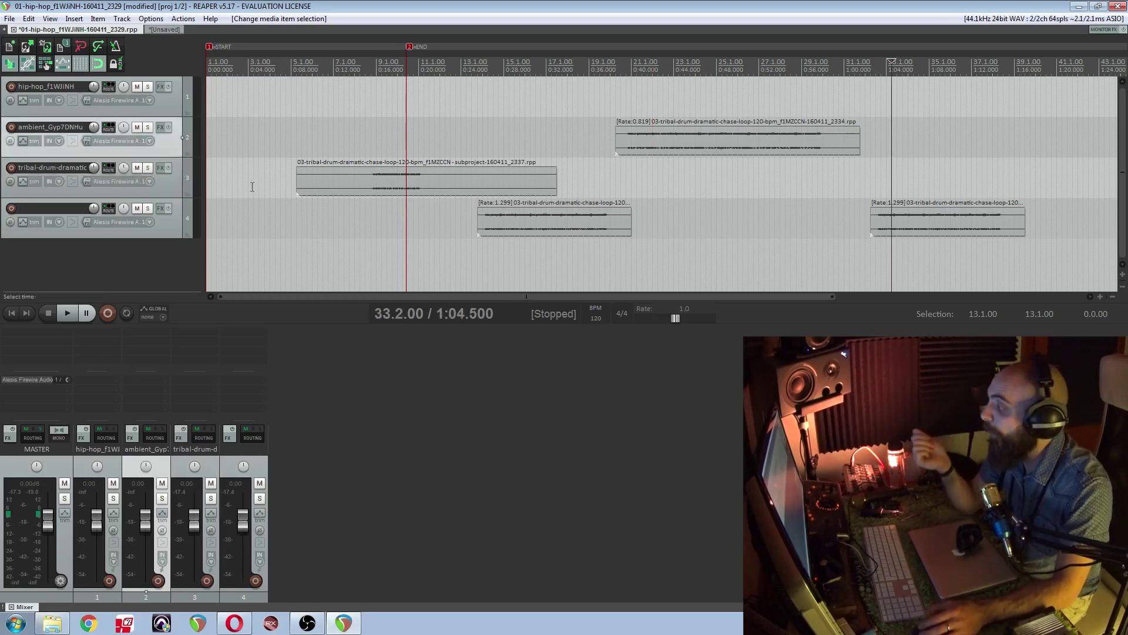
Step: Switch the interface theme to Default_4.0 and place the edit cursor at 9.1.00 in the main project
left_click(151, 19)
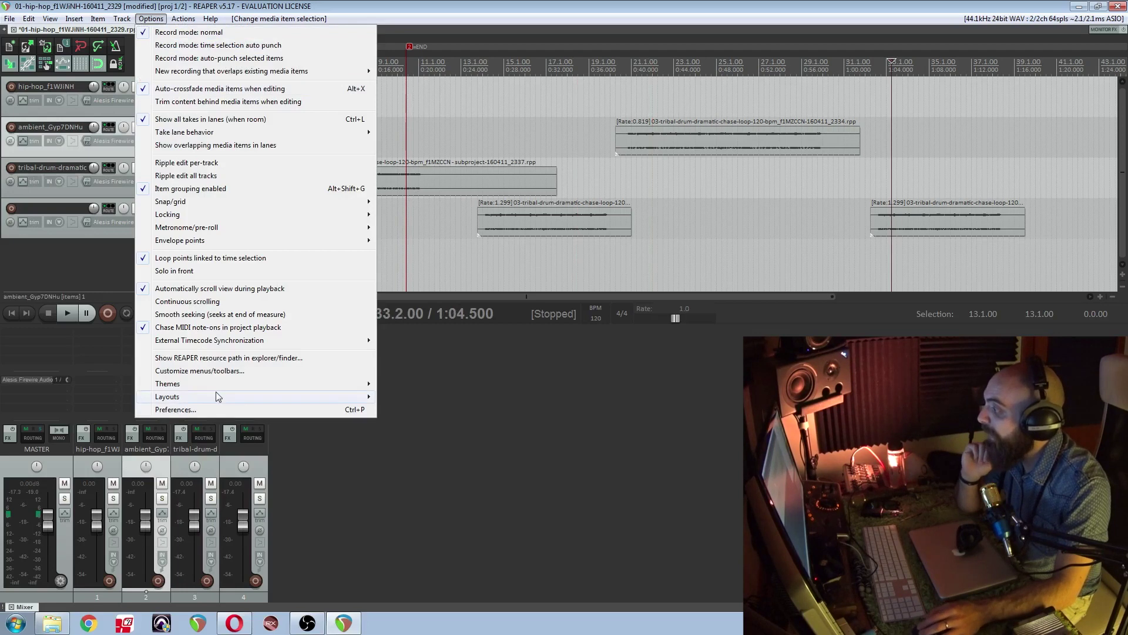
mouse_move(223, 385)
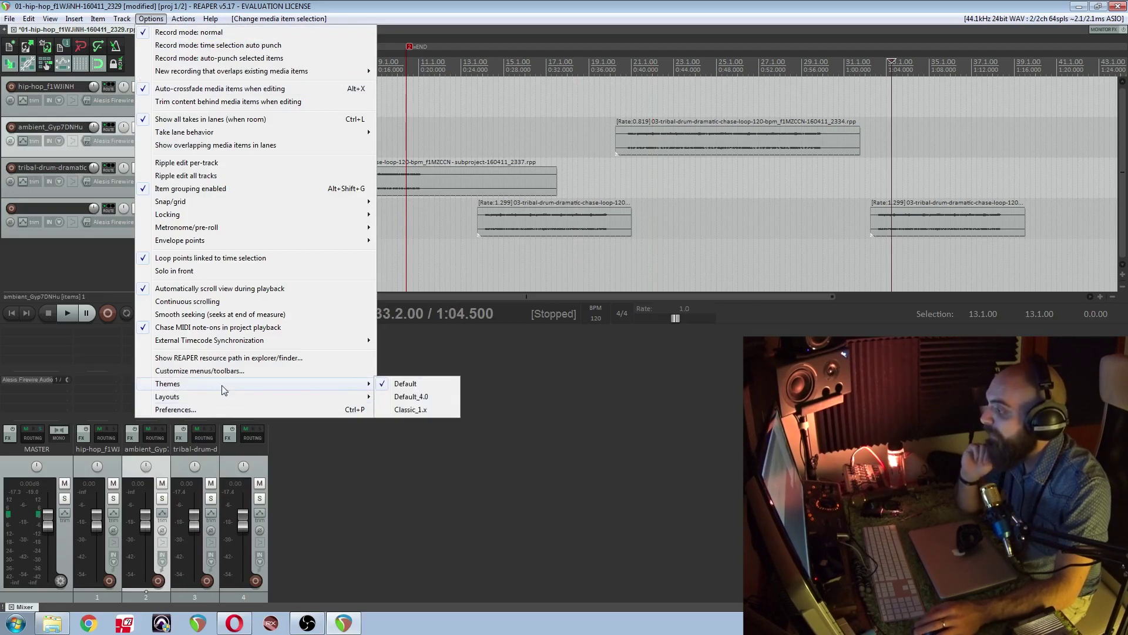
left_click(398, 397)
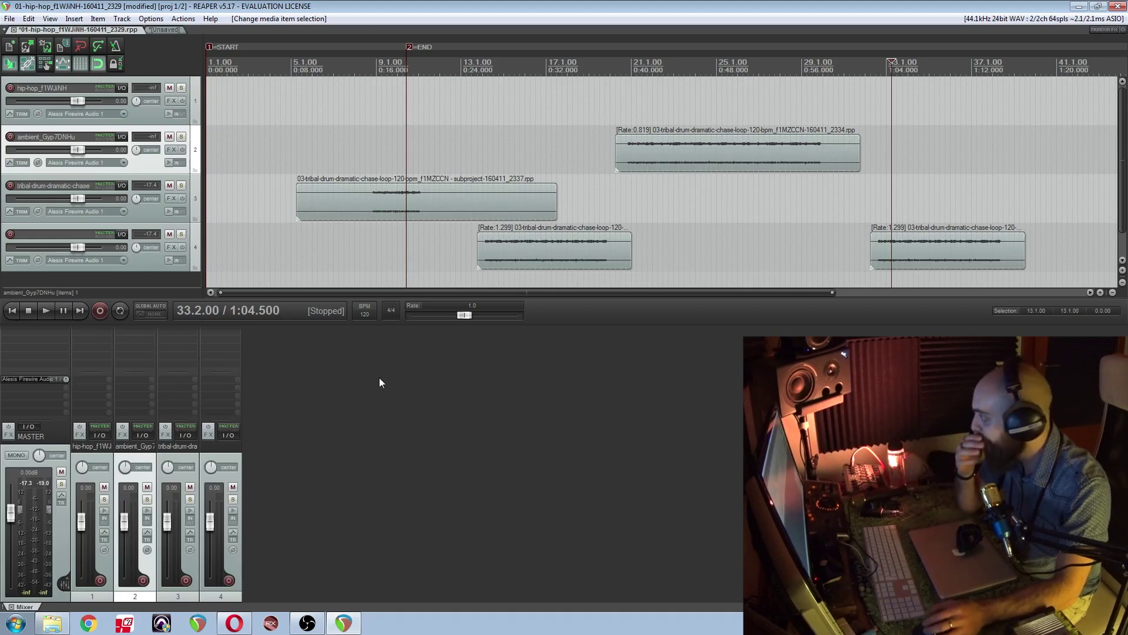
left_click(378, 144)
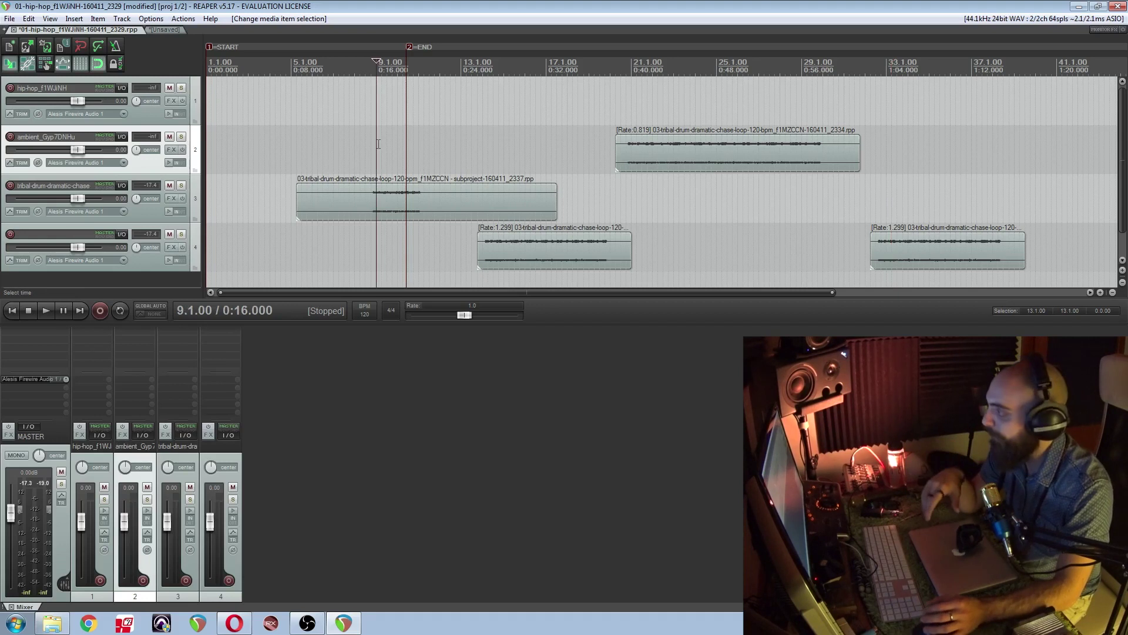